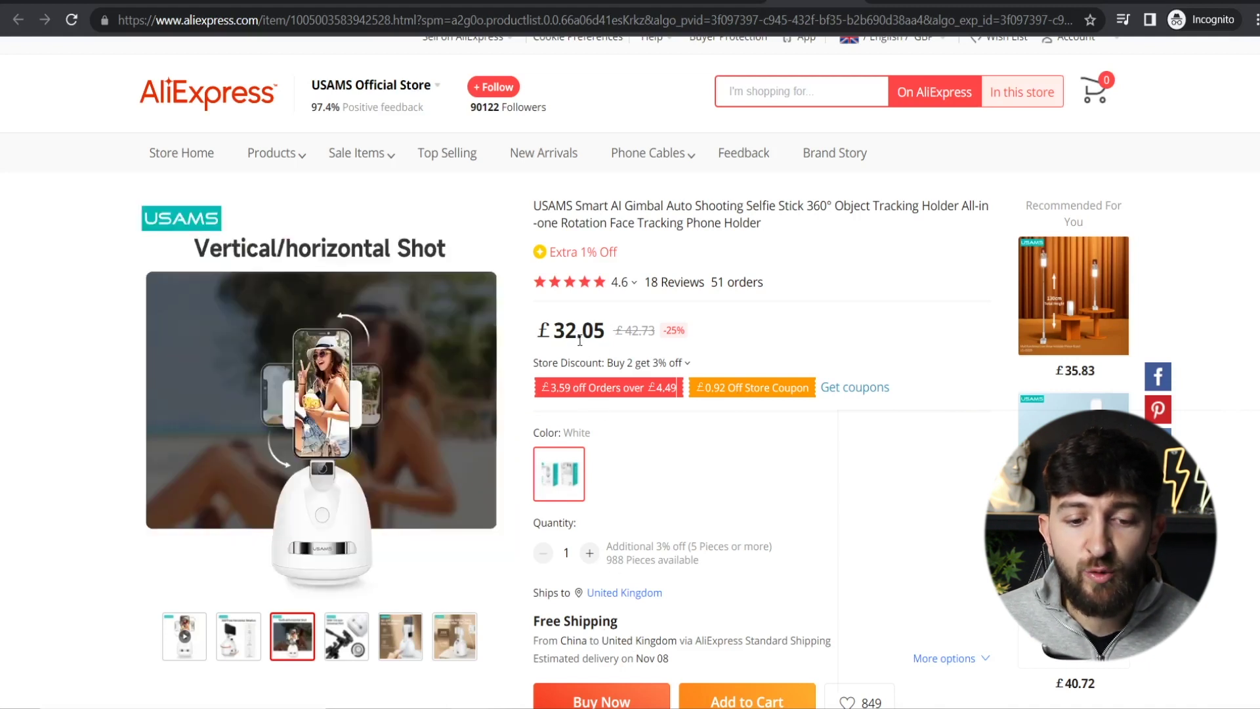
Step: Review the Alibaba holder's photos and the US$28.80-to-£25.50 conversion, then return to AliExpress
{"action": "left_click", "coordinate": [722, 2]}
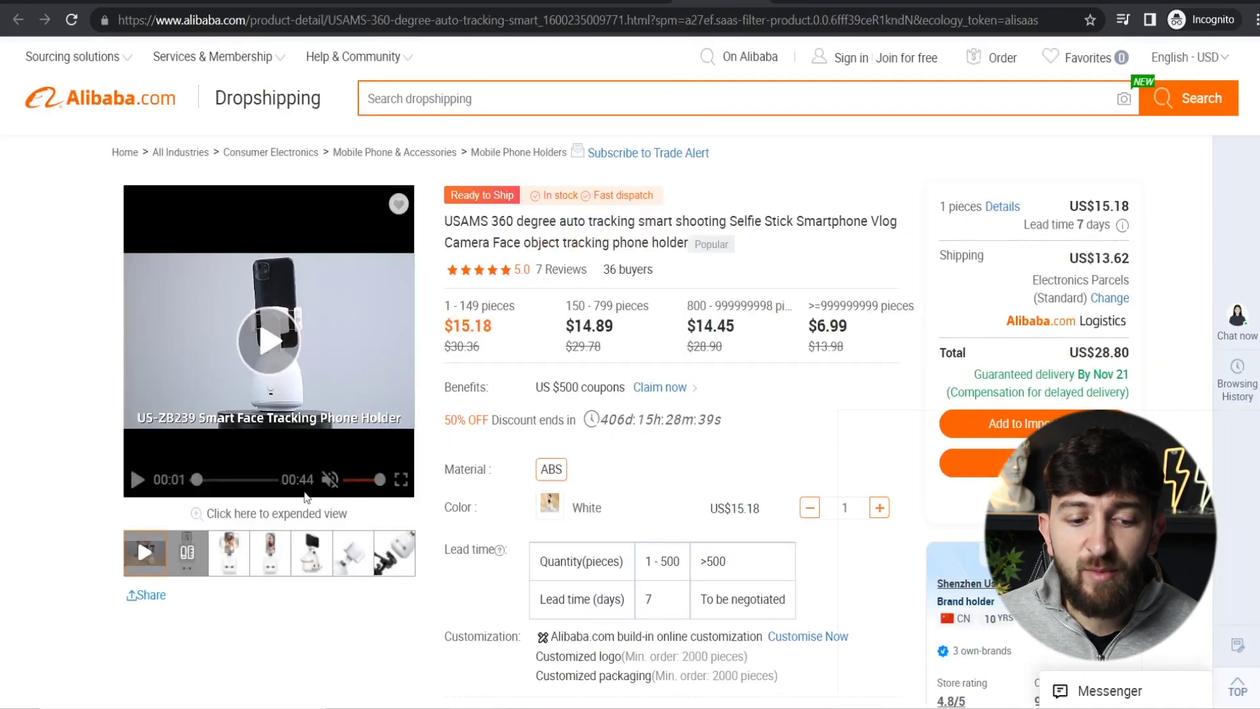
{"action": "left_click", "coordinate": [229, 553]}
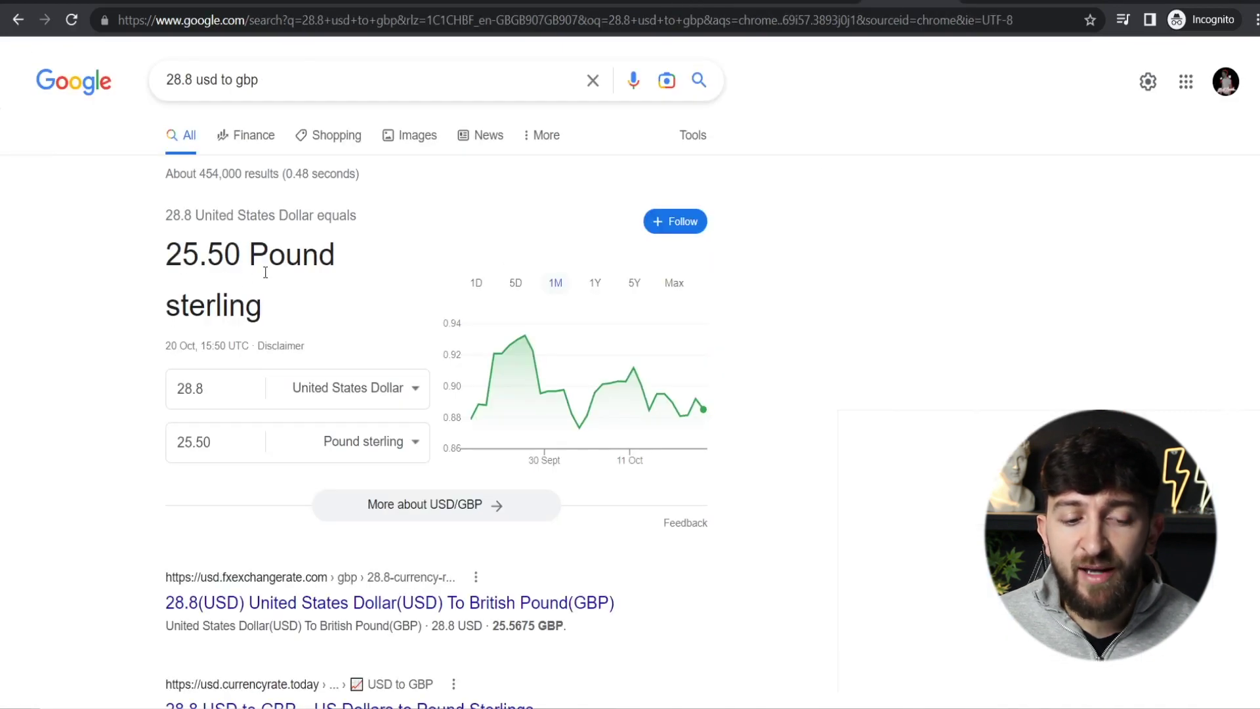
{"action": "key", "text": "ctrl+Tab"}
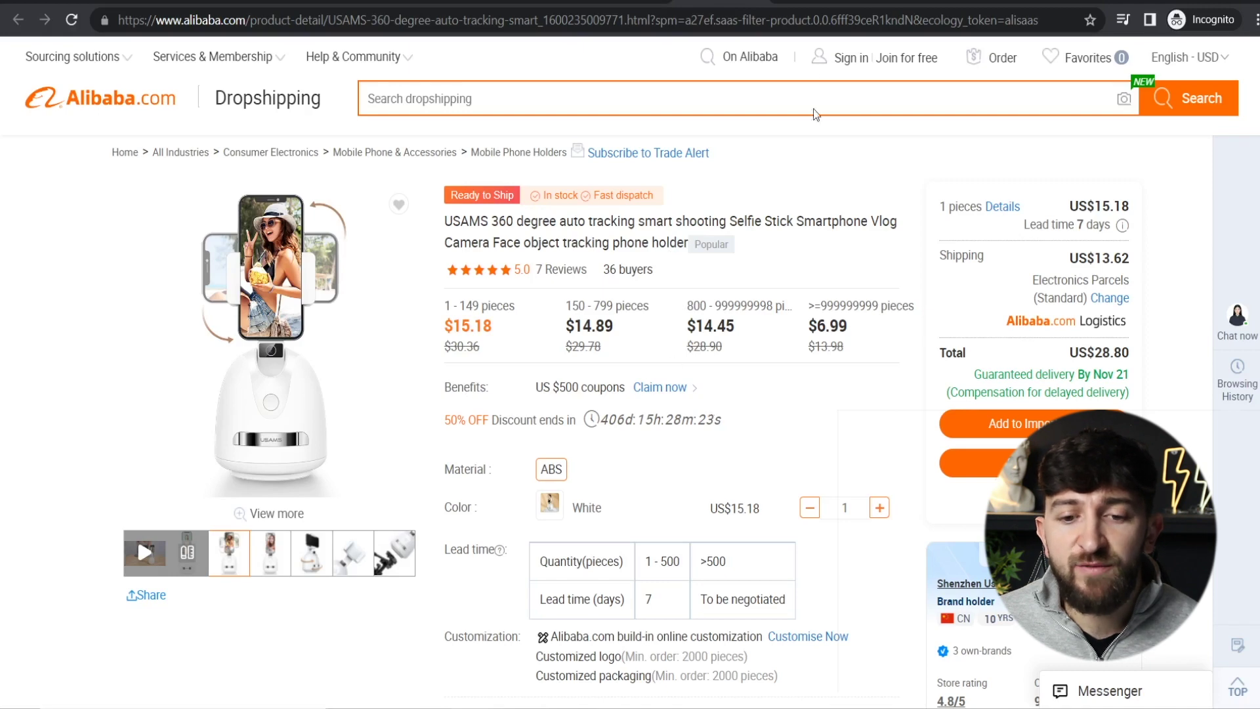
{"action": "key", "text": "ctrl+Tab"}
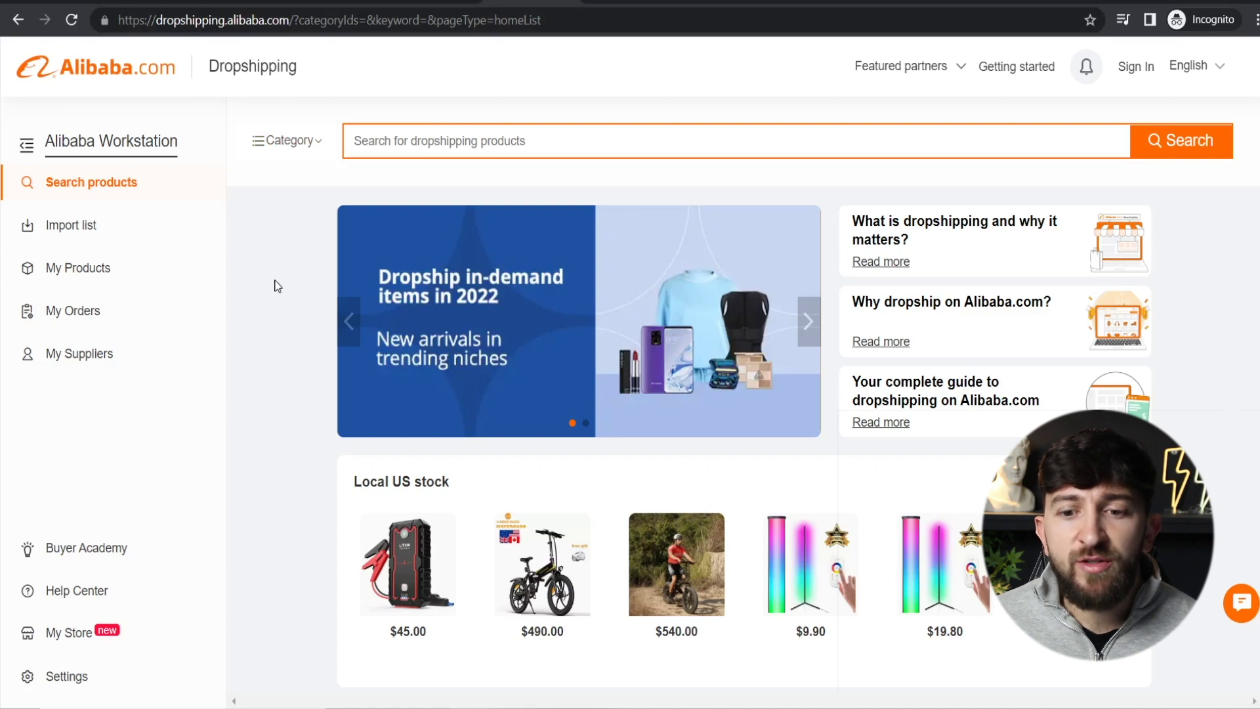
Step: Open Alibaba sign-in in a new tab, register a free account, and dismiss the intro video
{"action": "right_click", "coordinate": [1131, 77]}
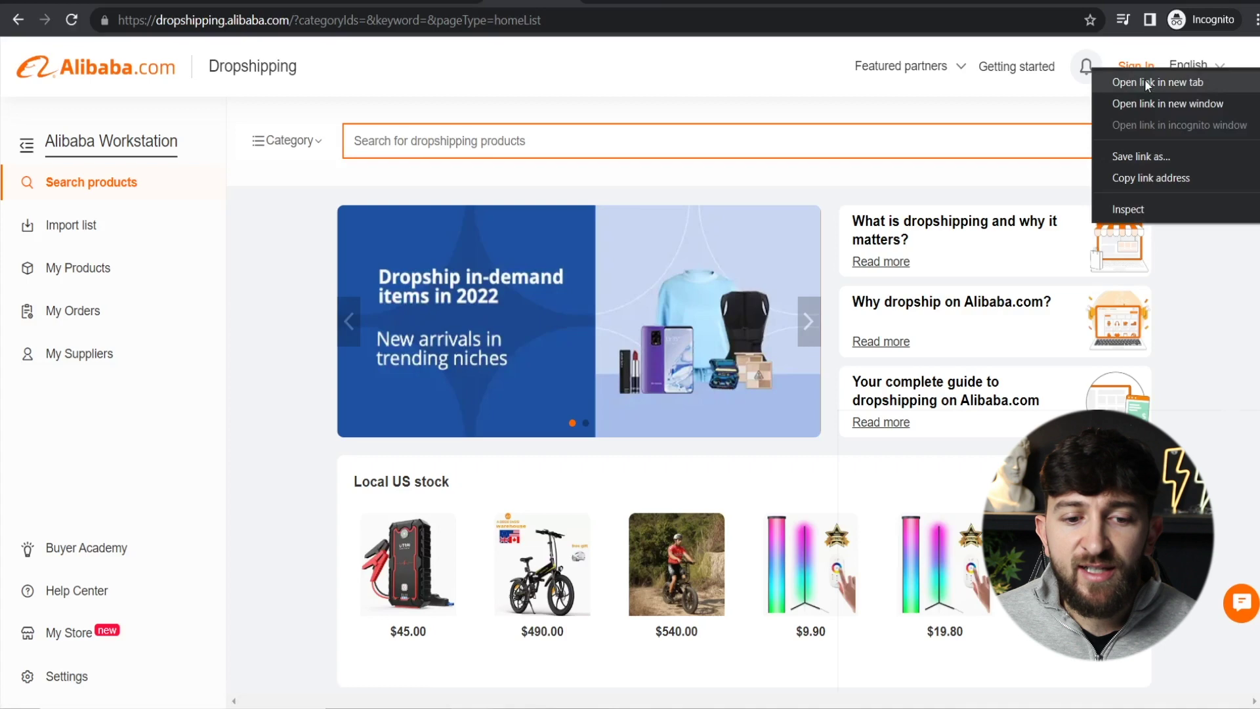
{"action": "left_click", "coordinate": [1139, 83]}
{"action": "key", "text": "ctrl+Tab"}
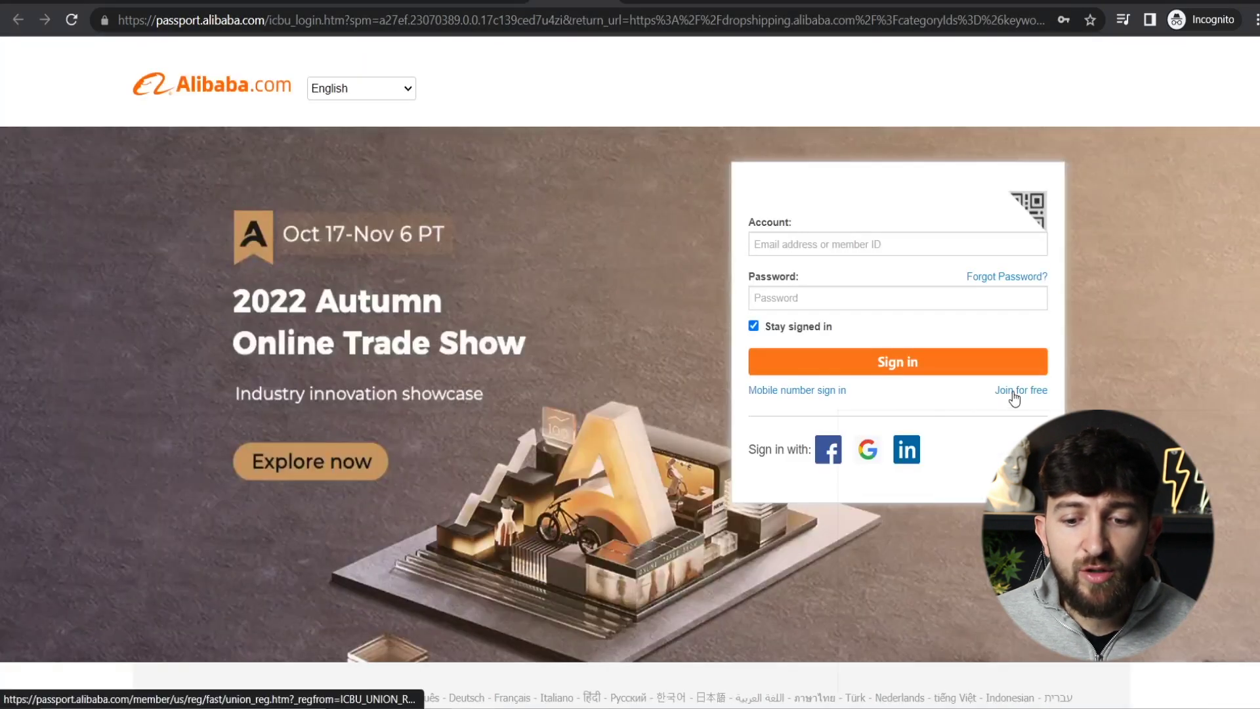
{"action": "left_click", "coordinate": [1013, 394]}
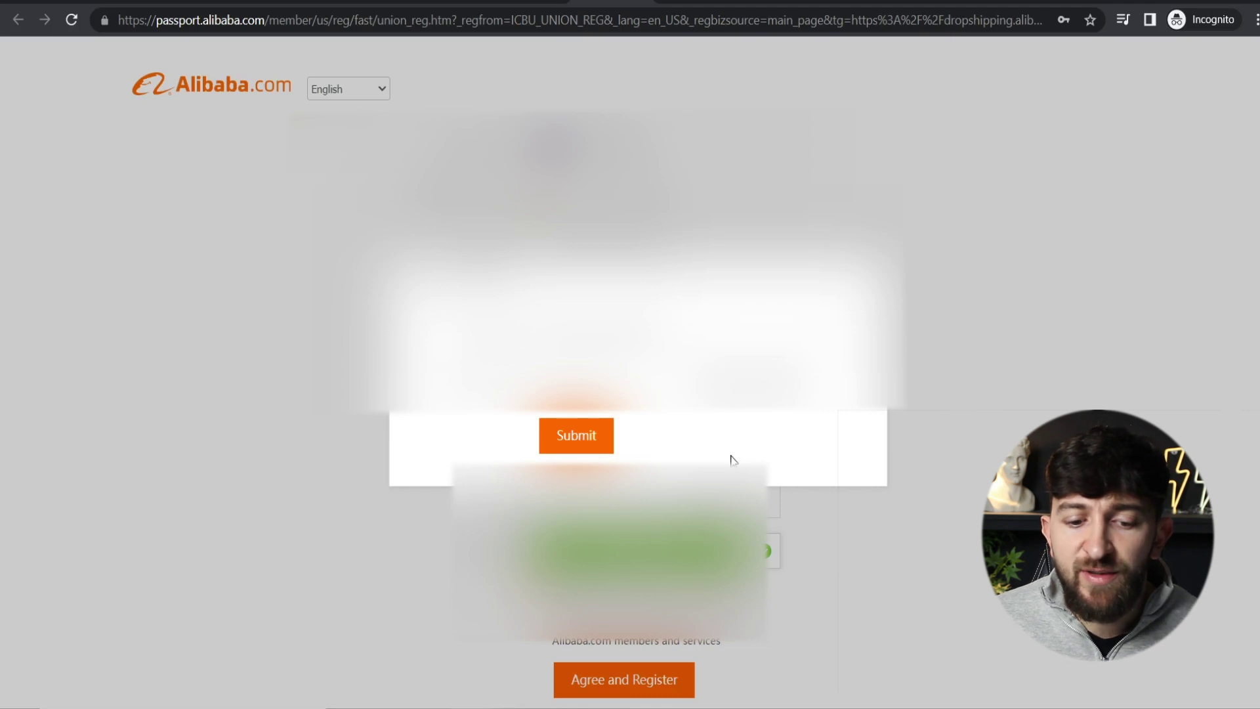
{"action": "left_click", "coordinate": [576, 436]}
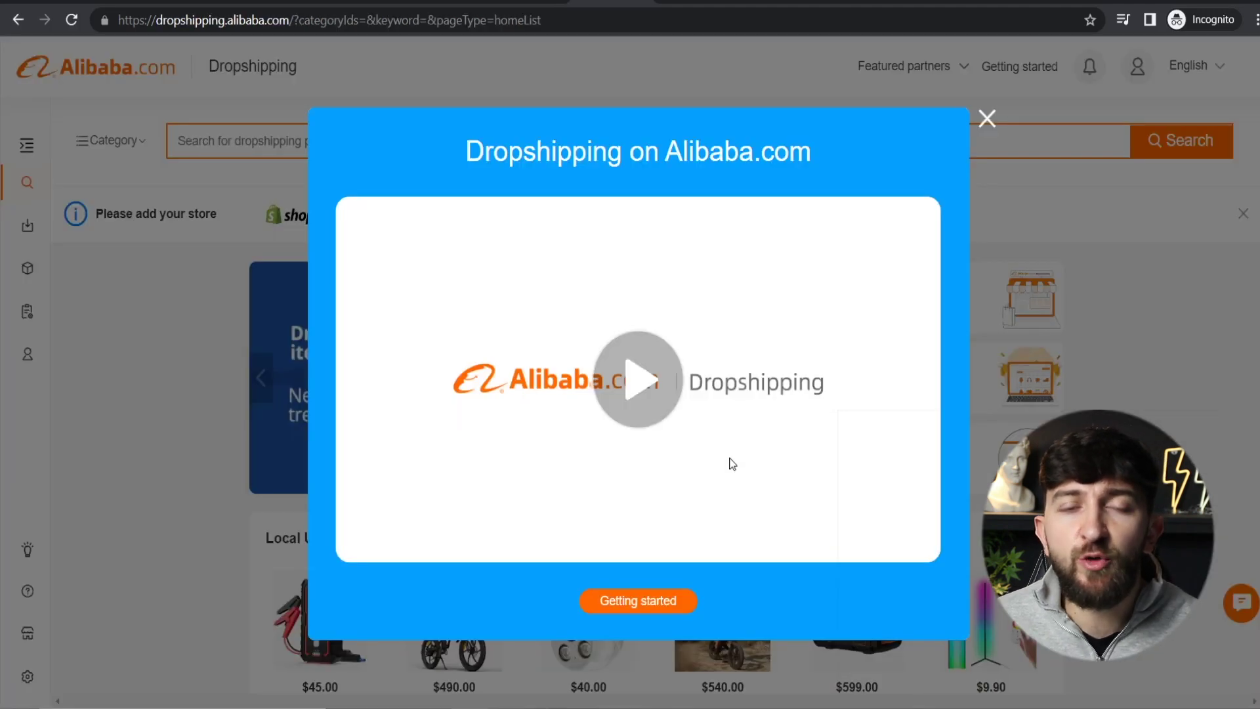
{"action": "mouse_move", "coordinate": [730, 454]}
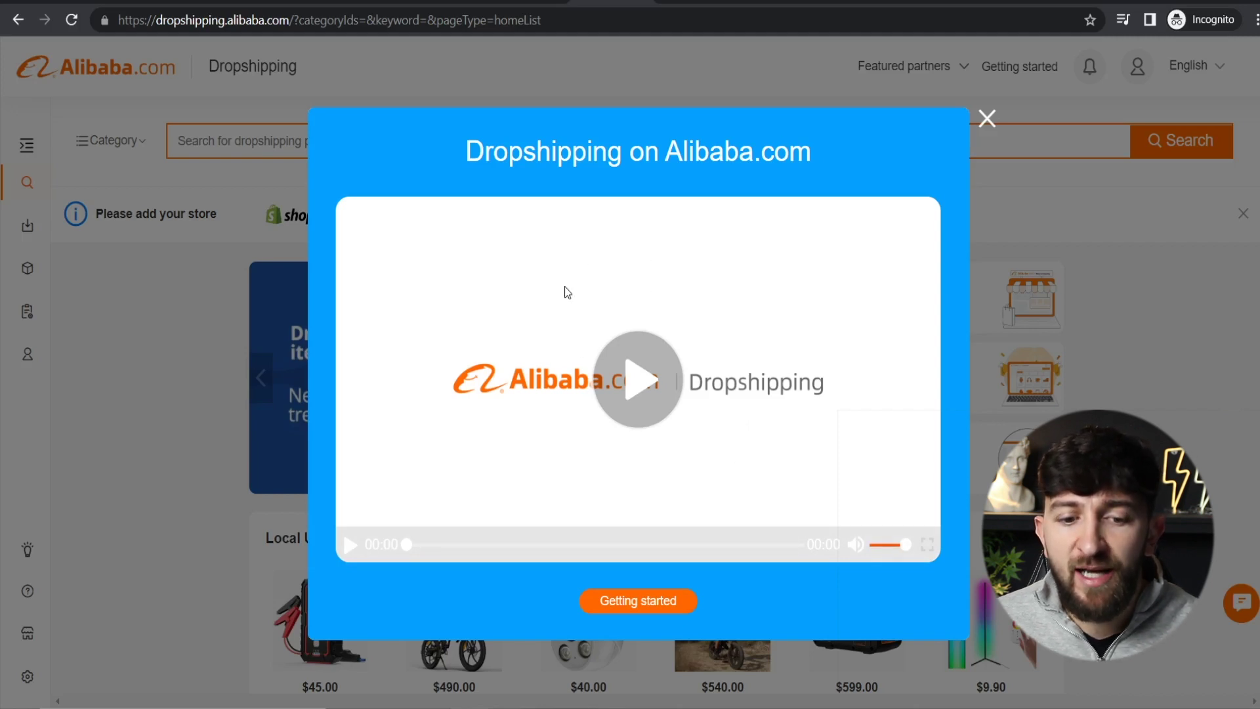
{"action": "key", "text": "Escape"}
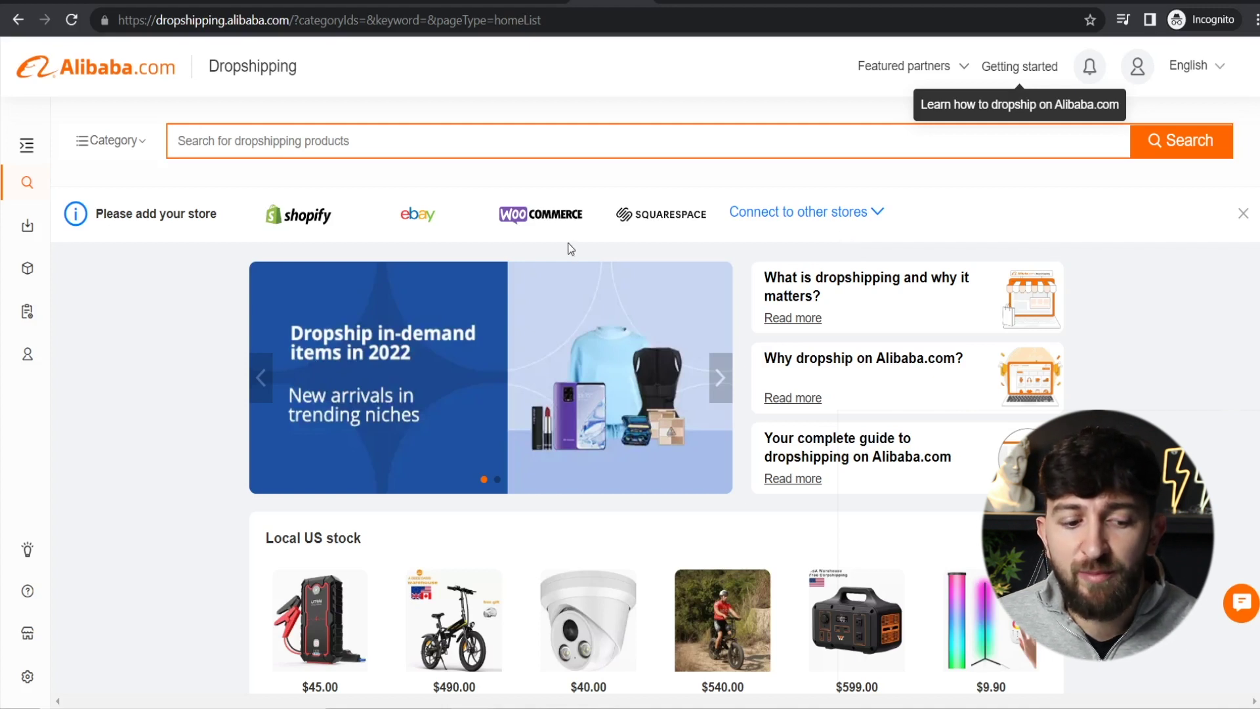
Step: Add a Shopify store under My Store using the pivo-pod store URL
{"action": "left_click", "coordinate": [26, 146]}
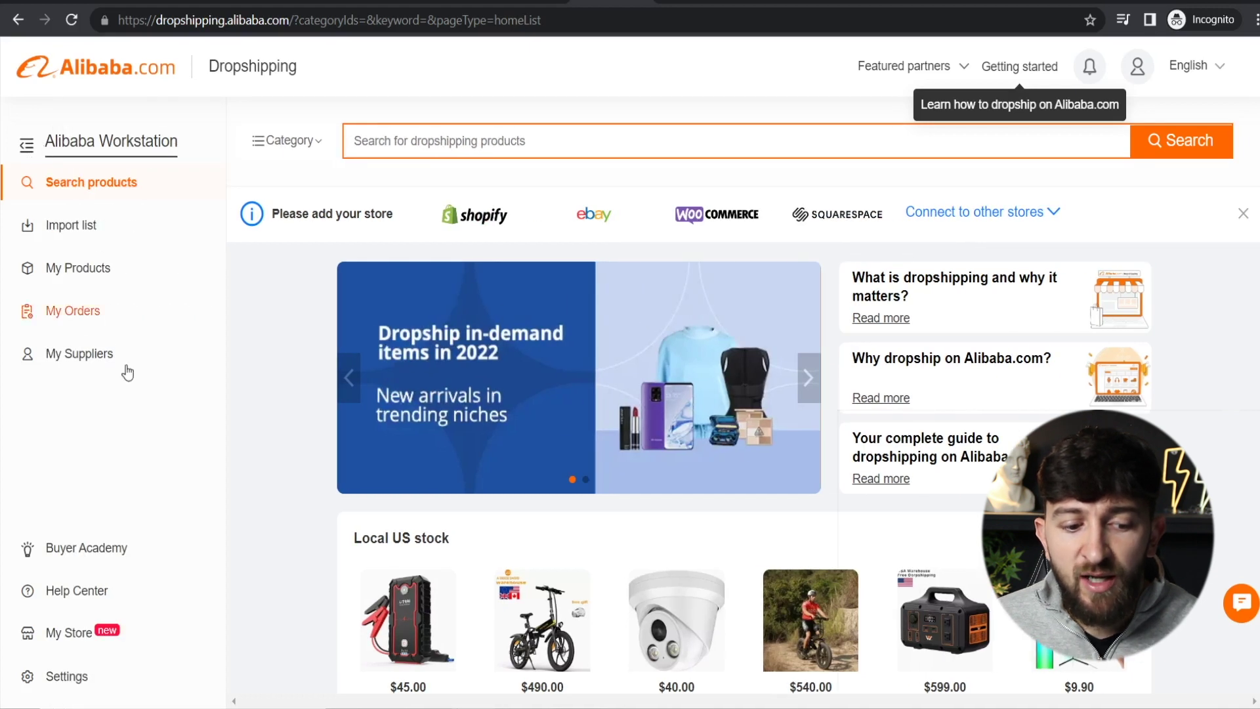
{"action": "left_click", "coordinate": [70, 634]}
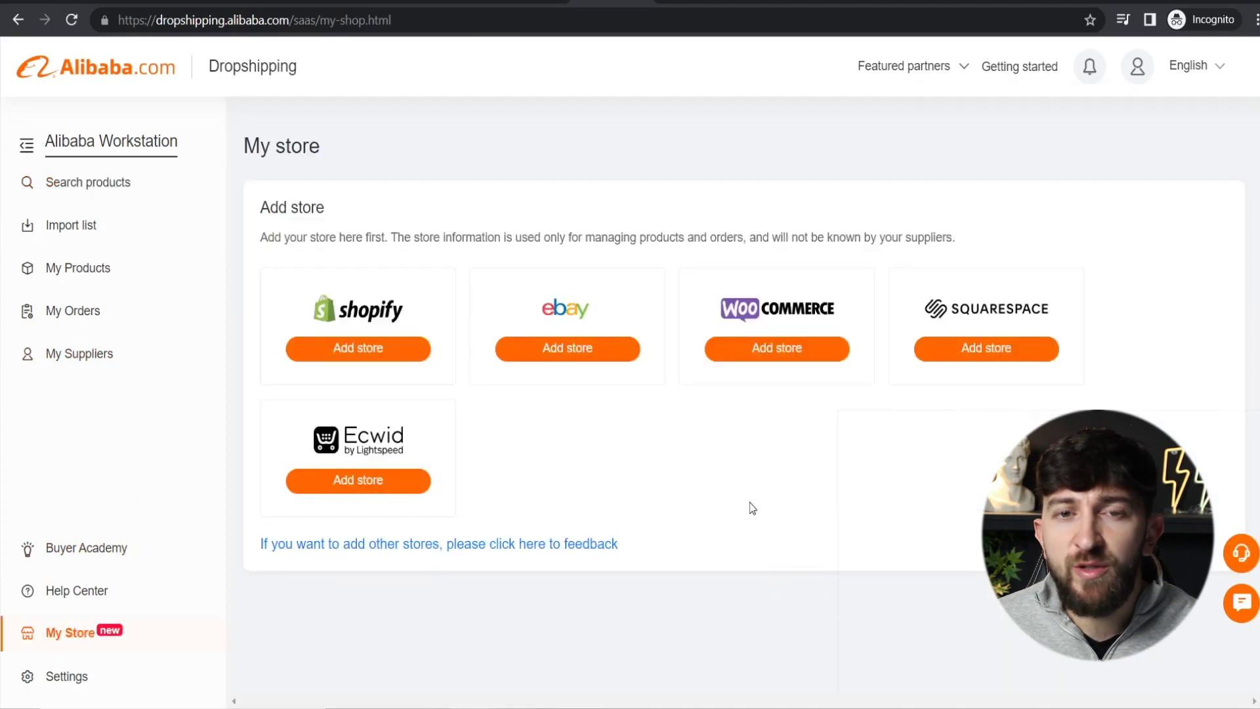
{"action": "left_click", "coordinate": [351, 356]}
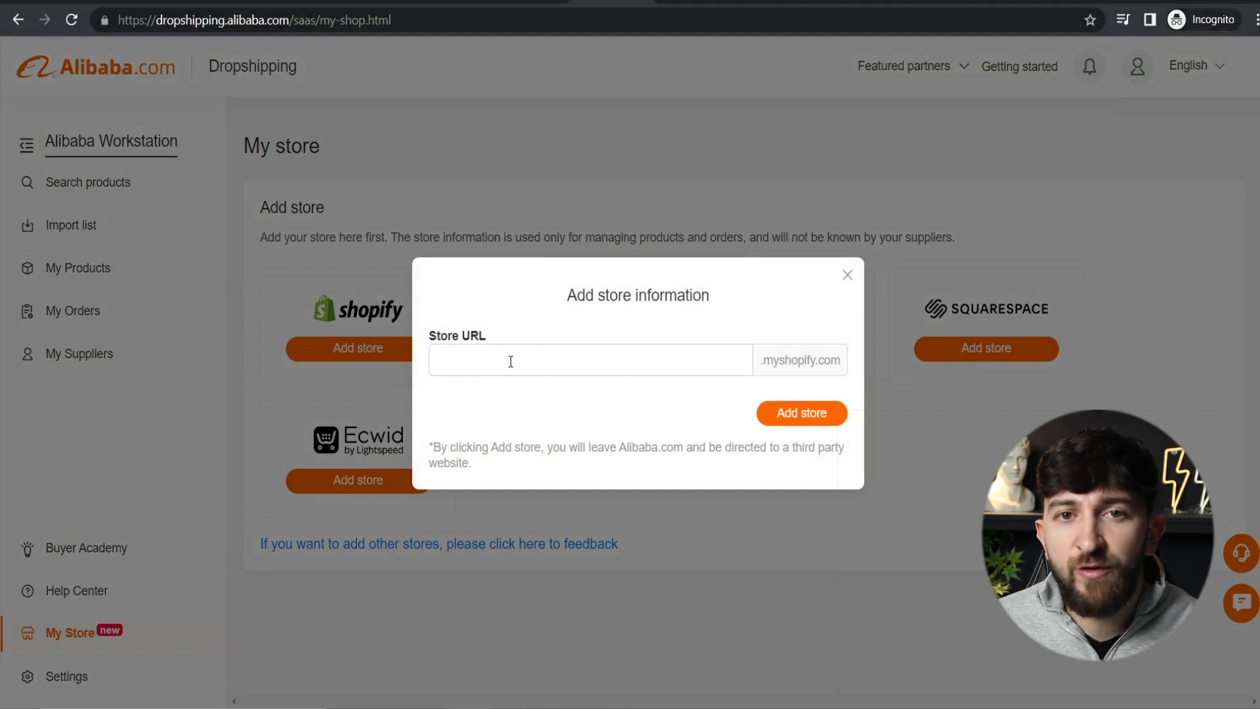
{"action": "type", "text": "pivo-pod"}
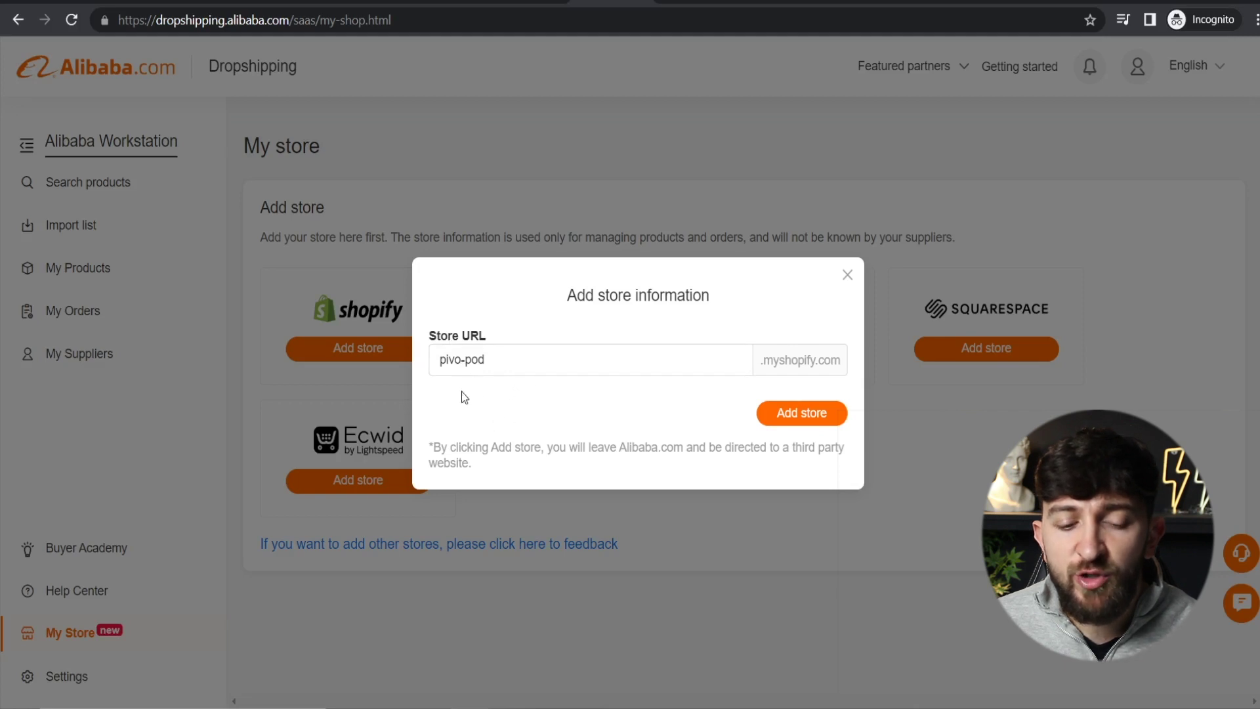
{"action": "left_click", "coordinate": [800, 413]}
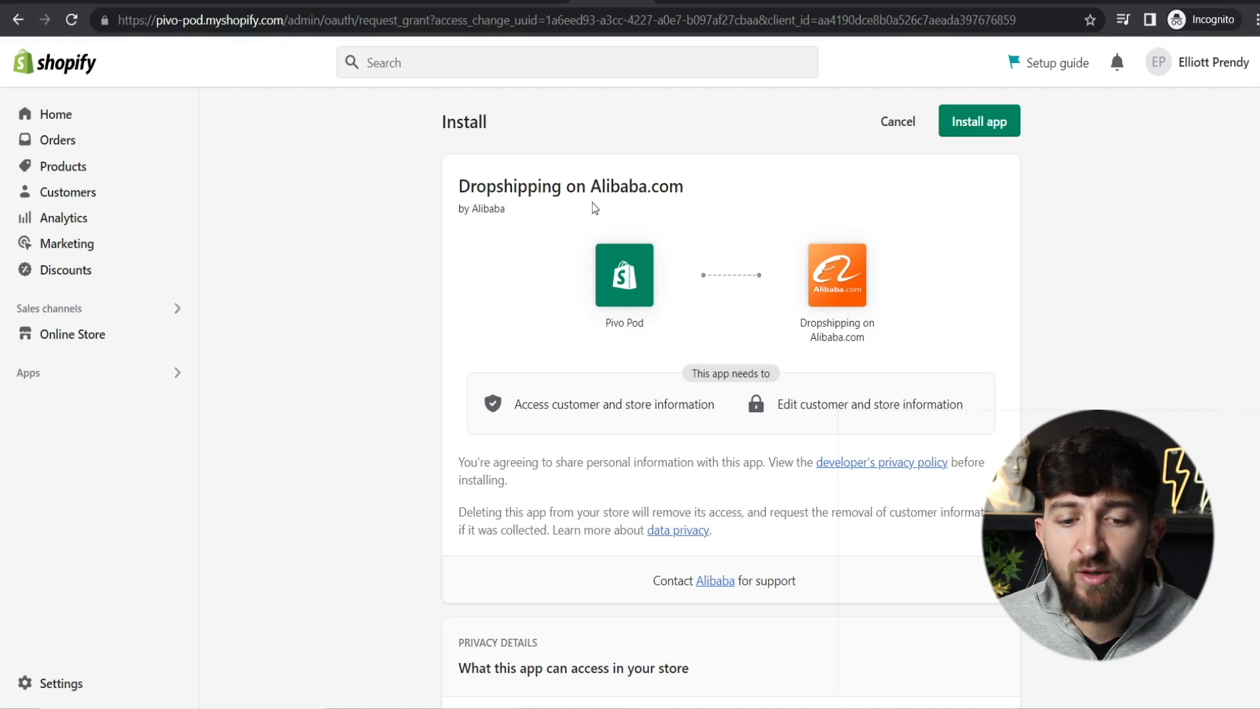
Step: Approve installing the Dropshipping on Alibaba.com app on the Pivo Pod Shopify store
{"action": "left_click", "coordinate": [992, 125]}
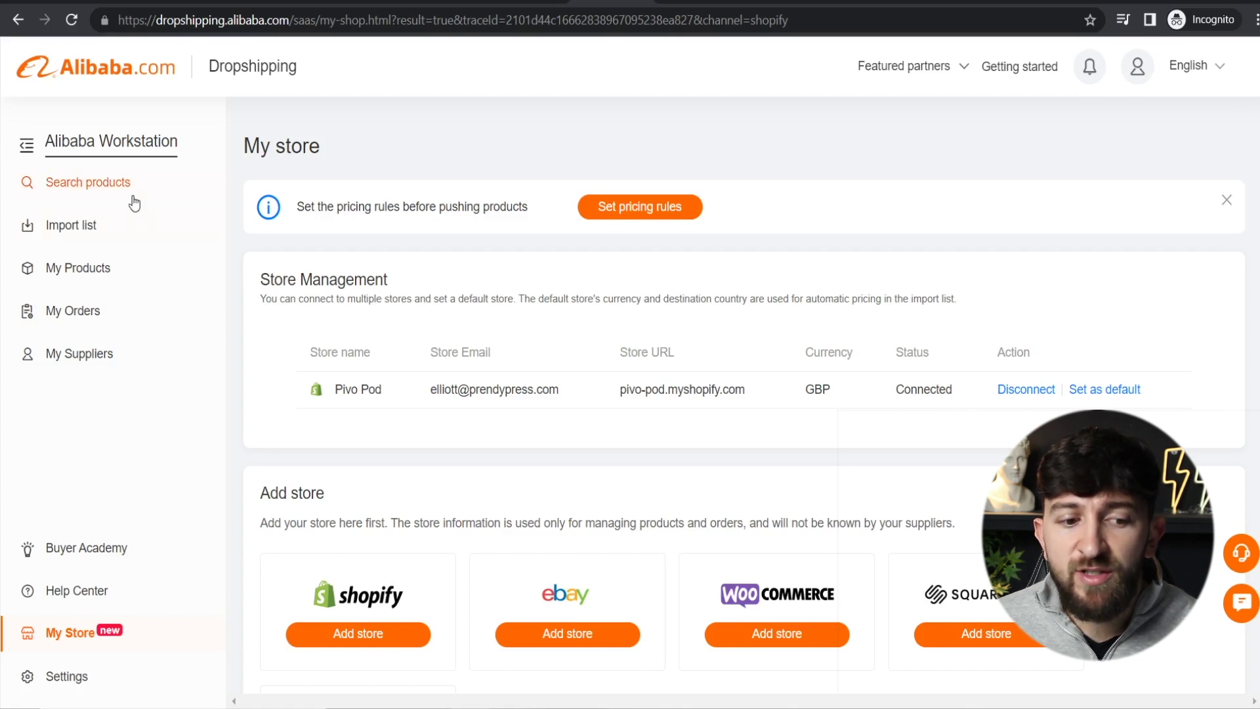
Step: Search 'tracking selfie stick' and import the first USAMS 360 face-tracking holder result
{"action": "left_click", "coordinate": [87, 192]}
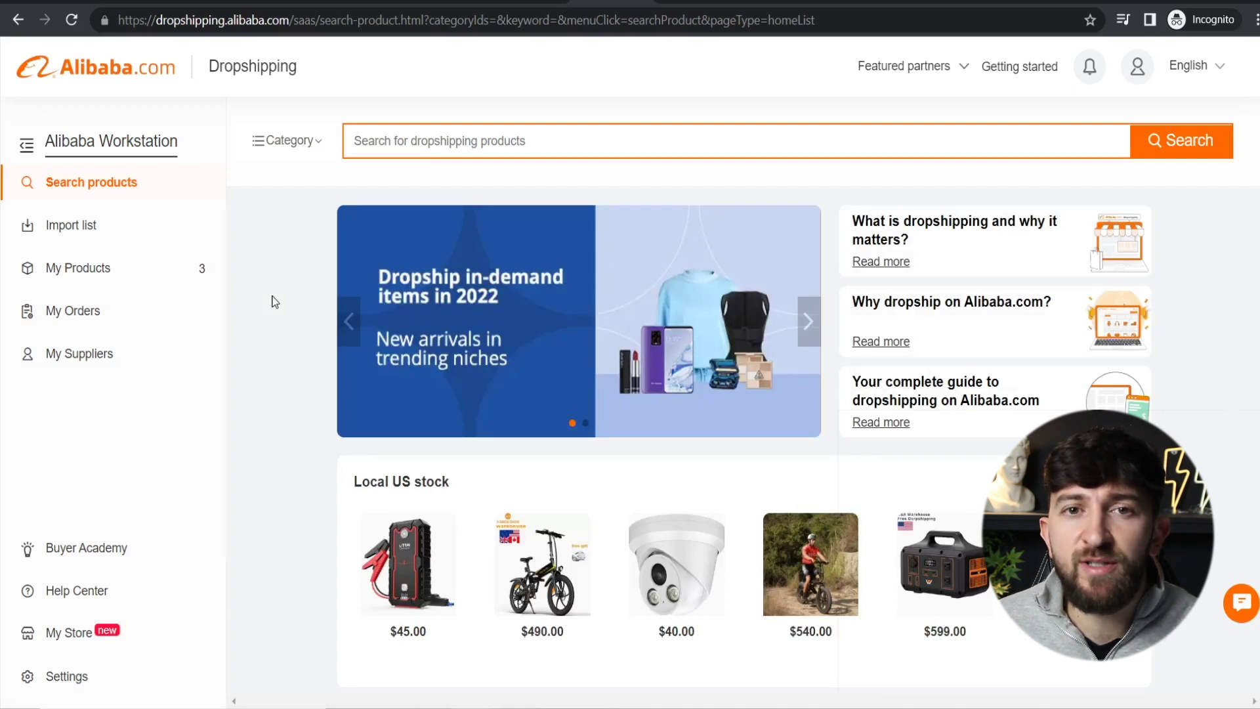
{"action": "left_click", "coordinate": [387, 140]}
{"action": "type", "text": "tracking selfie stick"}
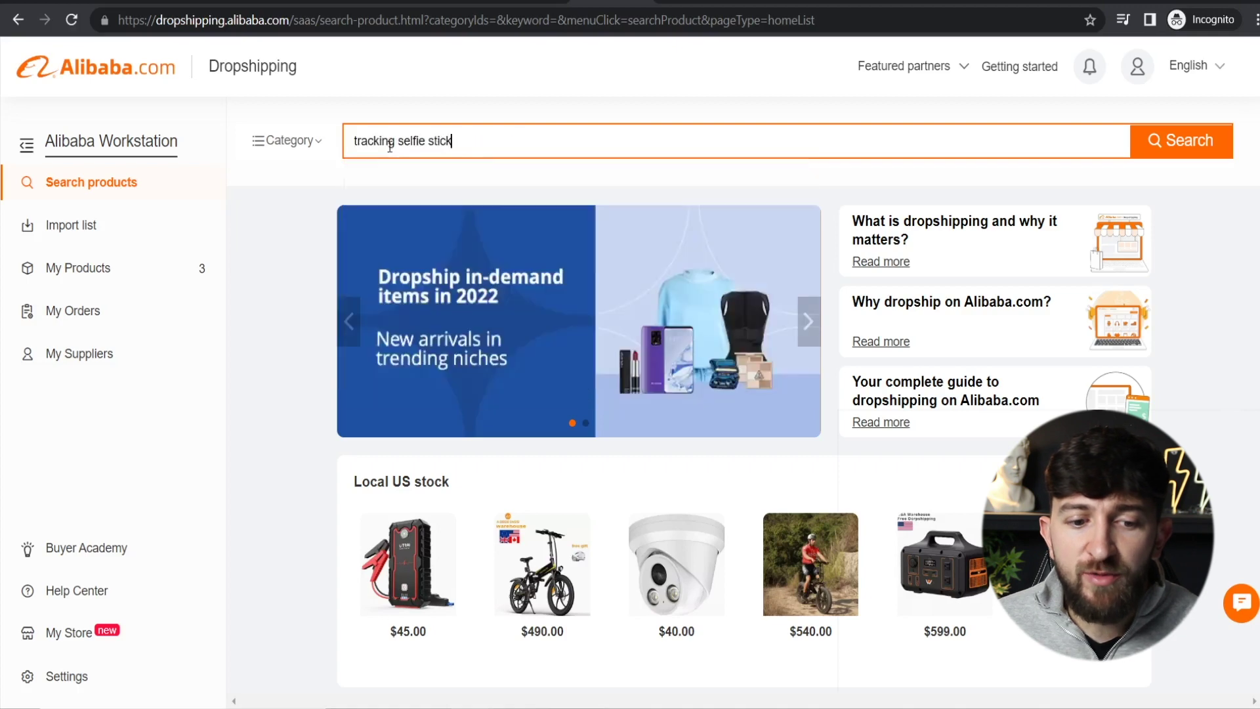
{"action": "left_click", "coordinate": [1194, 142]}
{"action": "scroll", "coordinate": [984, 271], "scroll_direction": "down", "scroll_amount": 5}
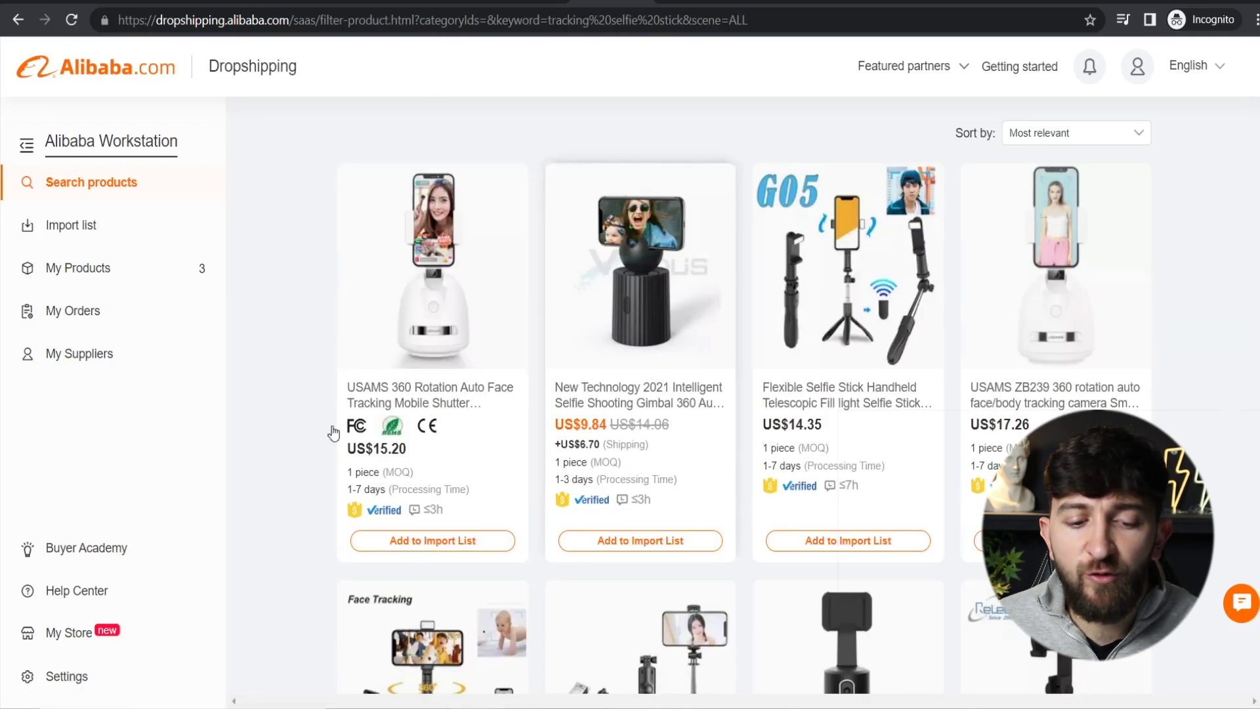
{"action": "left_click", "coordinate": [424, 299]}
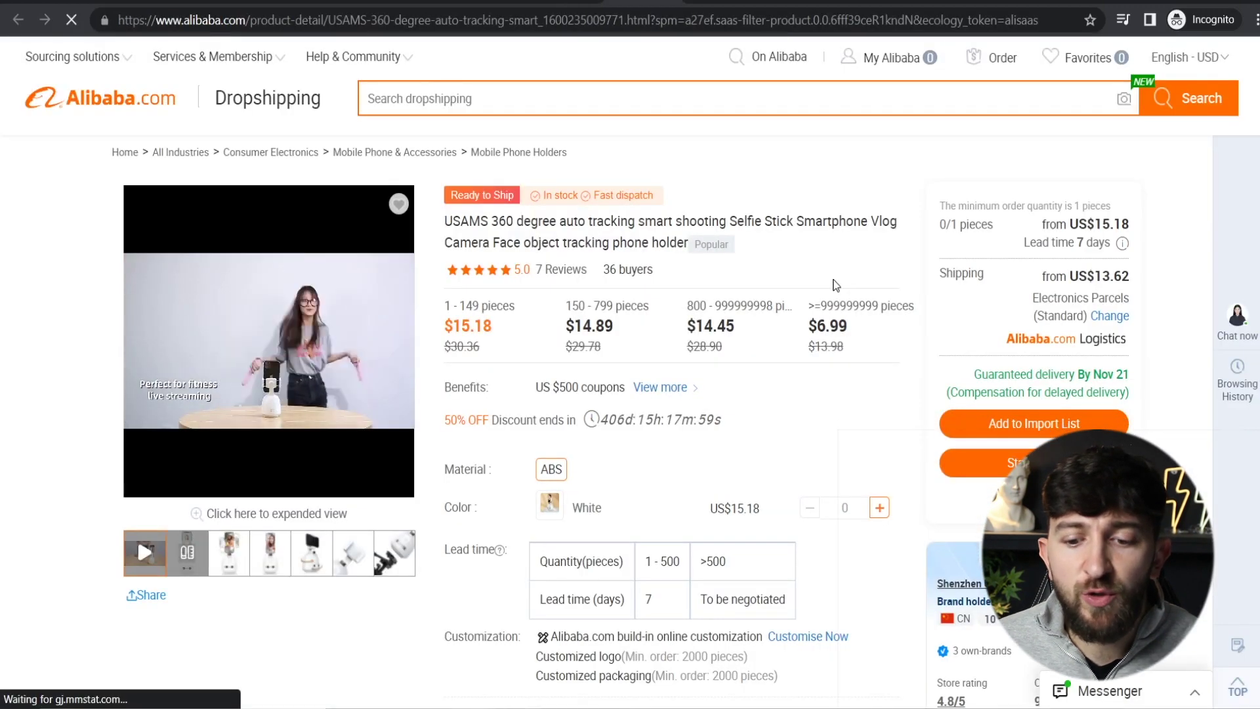
{"action": "left_click", "coordinate": [1060, 426]}
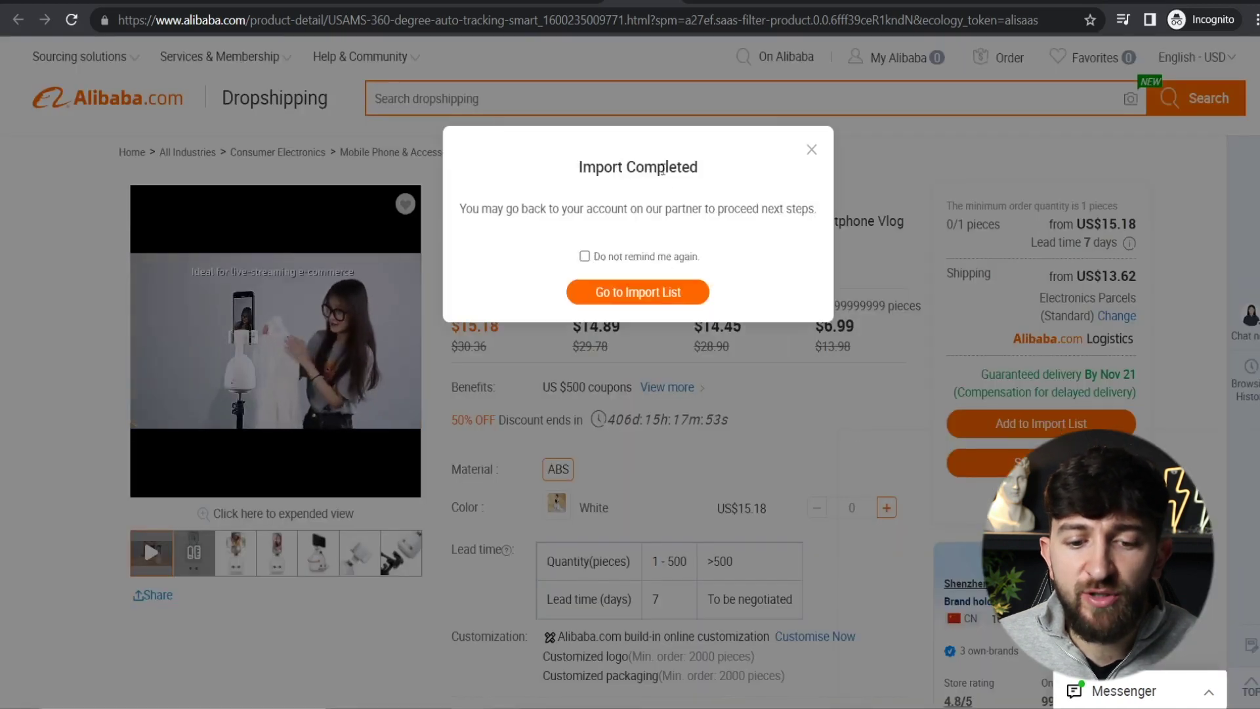
{"action": "left_click", "coordinate": [651, 305]}
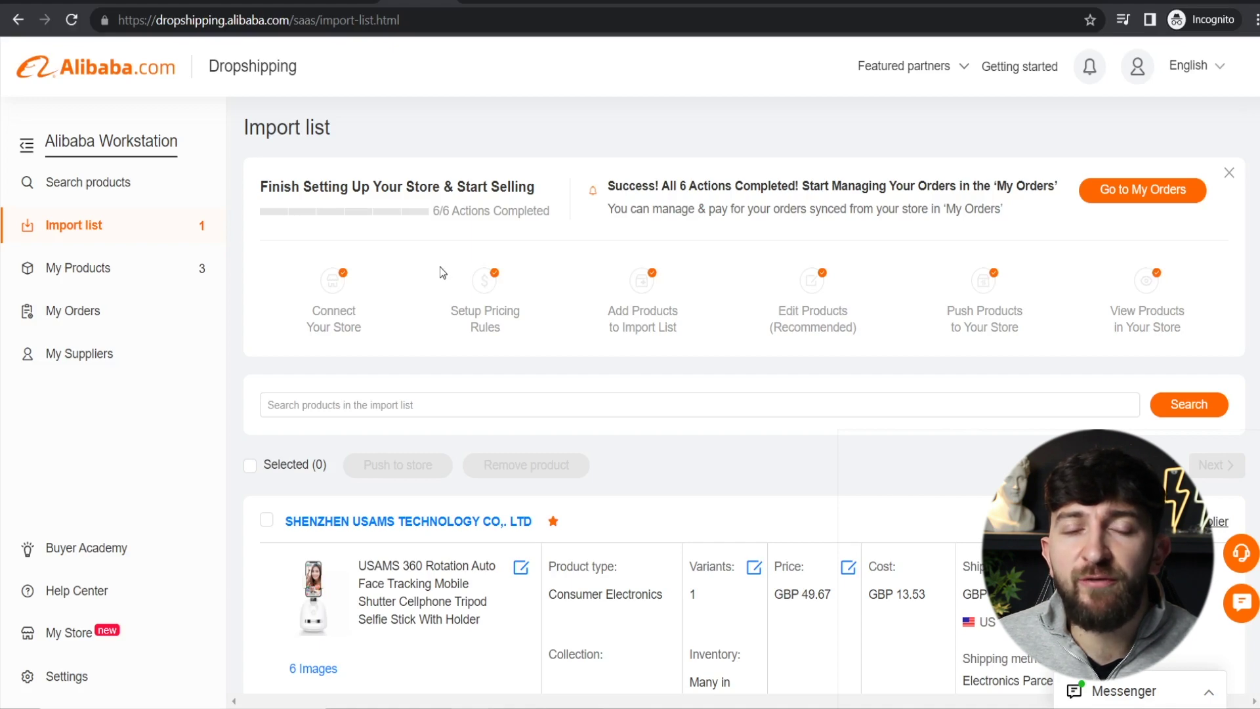
Step: Replace the imported product's name with 'Pivo Pod' copied from the Shopify store tab
{"action": "scroll", "coordinate": [441, 265], "scroll_direction": "down", "scroll_amount": 3}
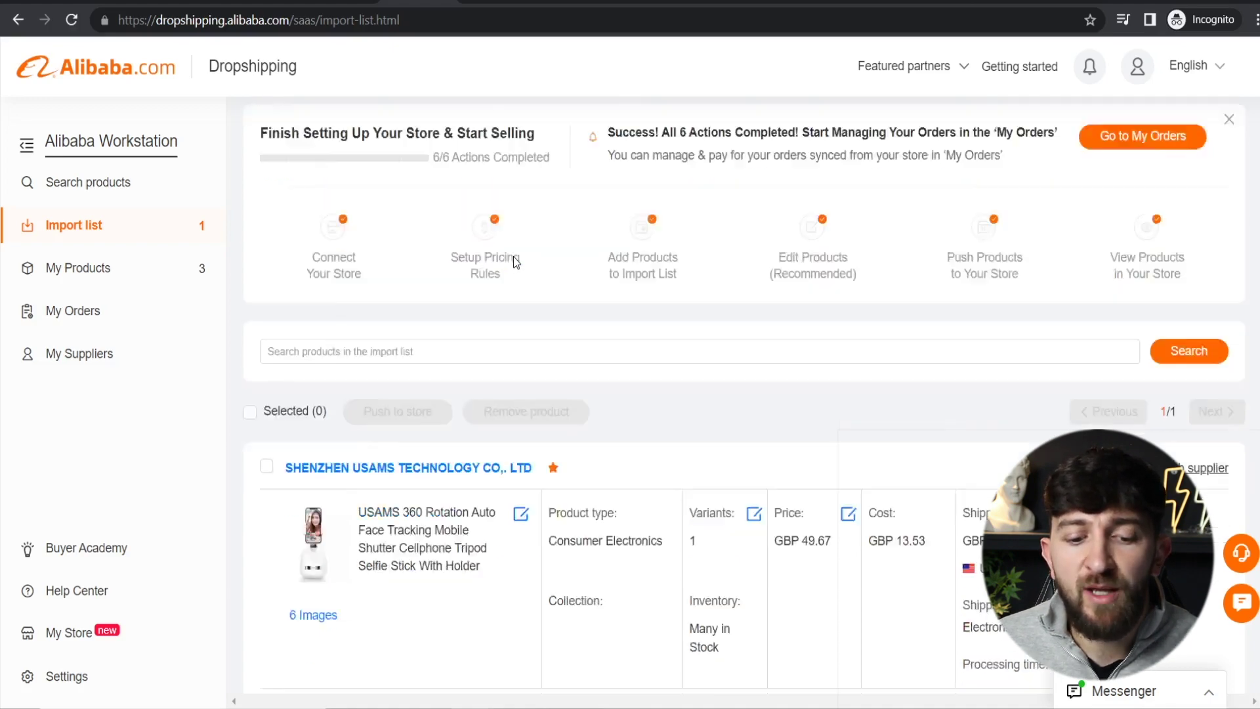
{"action": "left_click", "coordinate": [521, 367]}
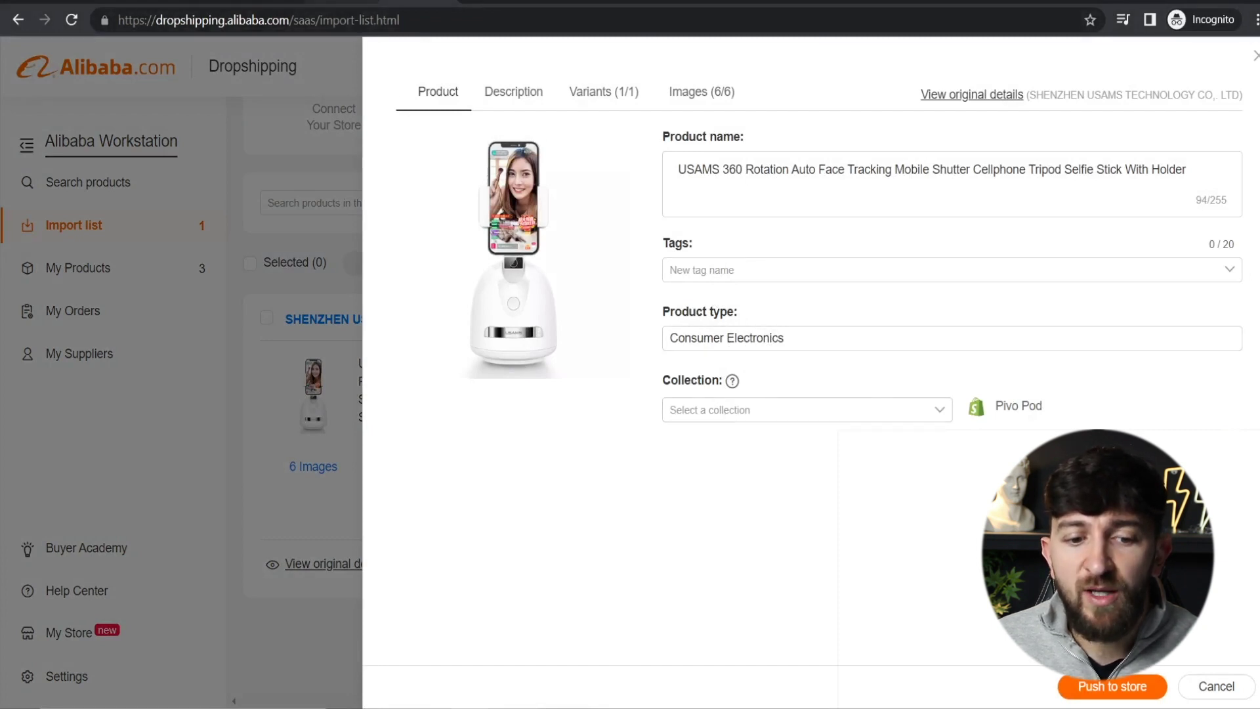
{"action": "key", "text": "ctrl+Tab"}
{"action": "left_click", "coordinate": [882, 309]}
{"action": "left_click_drag", "start_coordinate": [851, 215], "coordinate": [693, 216]}
{"action": "key", "text": "ctrl+c"}
{"action": "key", "text": "ctrl+Tab"}
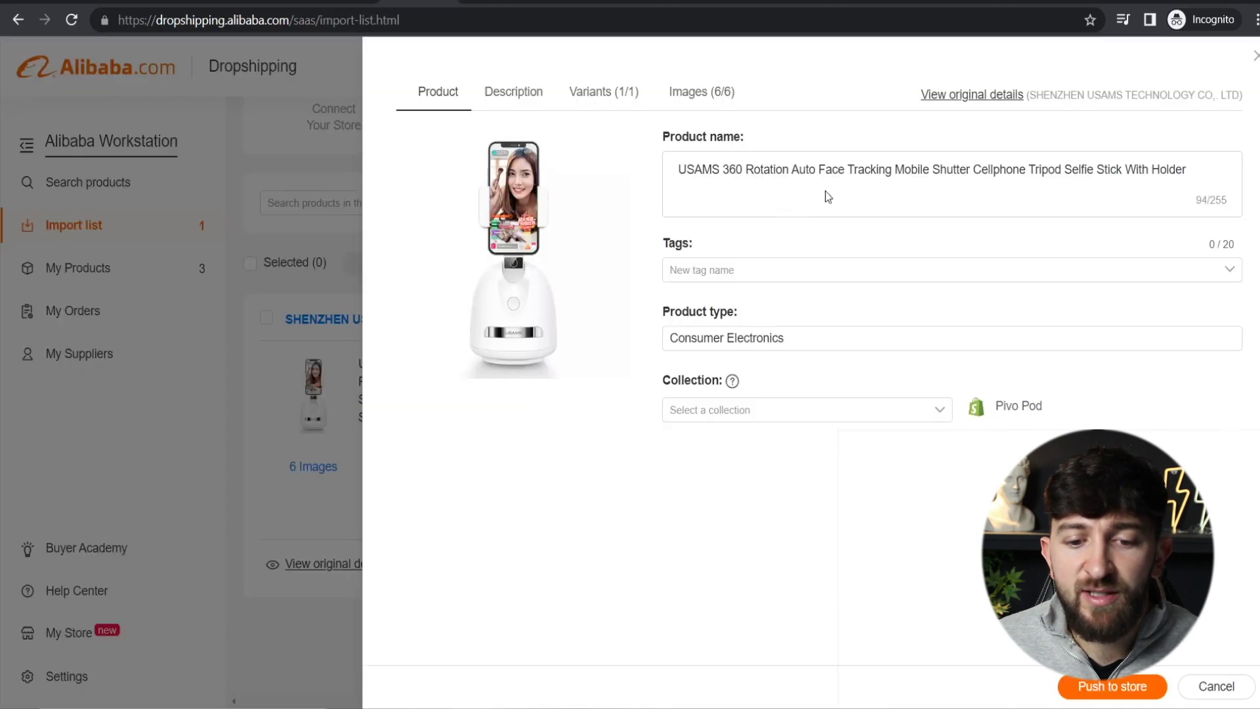
{"action": "left_click_drag", "start_coordinate": [1209, 170], "coordinate": [666, 173]}
{"action": "key", "text": "ctrl+v"}
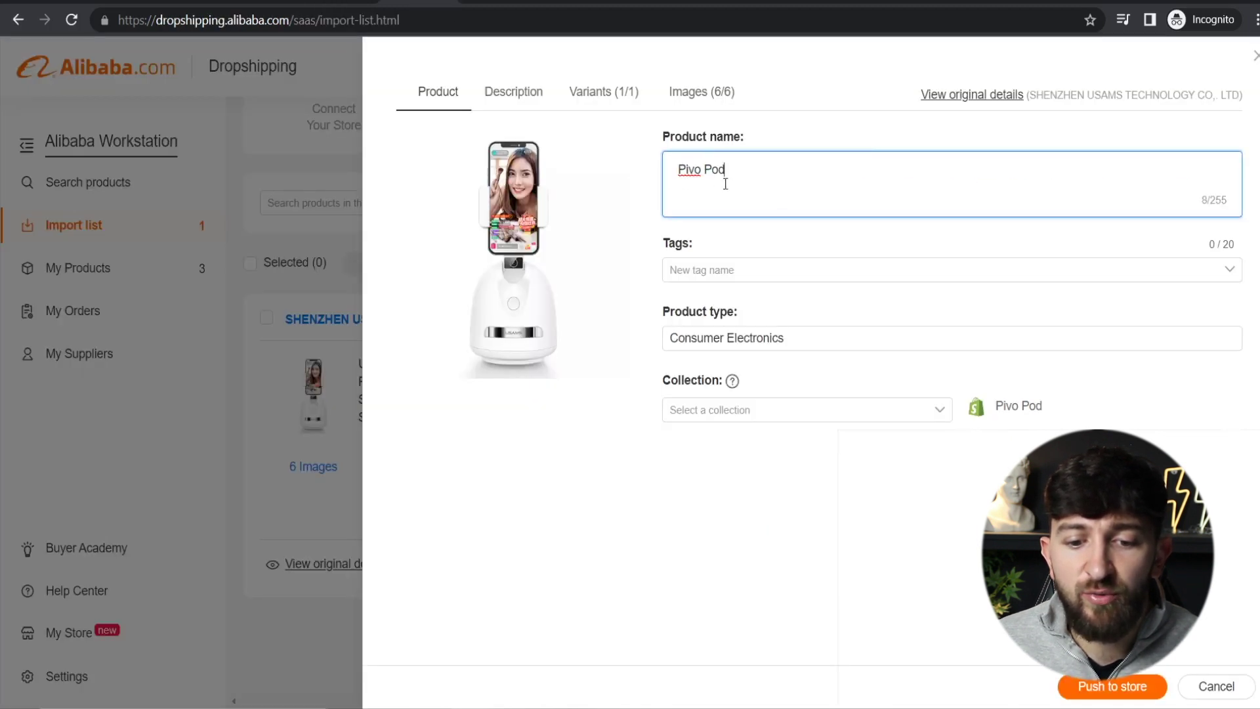
Step: Assign the product to the Home page collection
{"action": "left_click", "coordinate": [738, 415]}
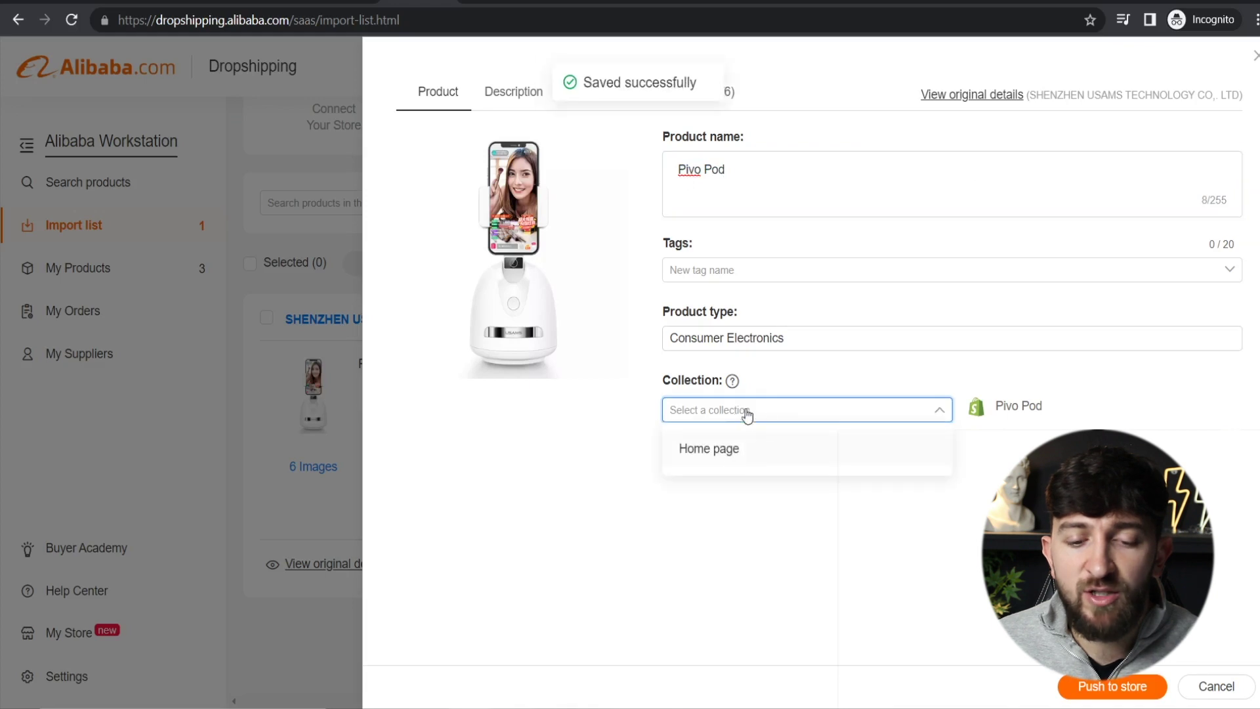
{"action": "left_click", "coordinate": [719, 450]}
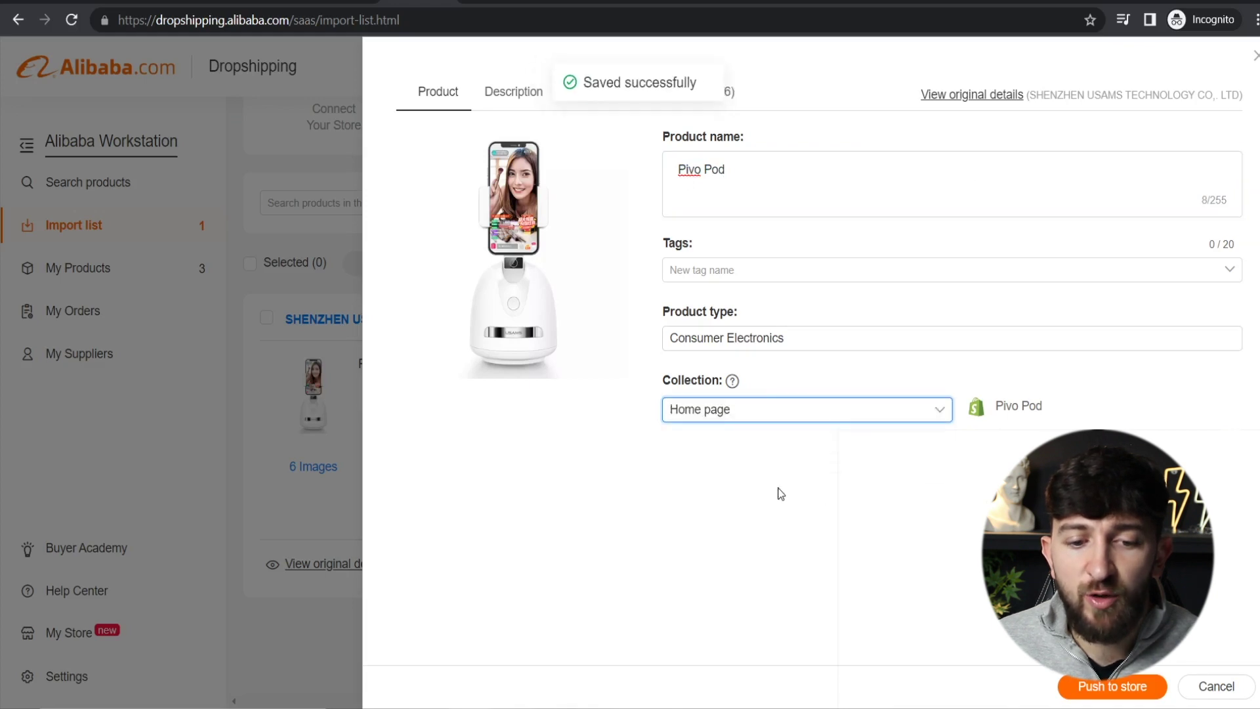
{"action": "left_click", "coordinate": [512, 93]}
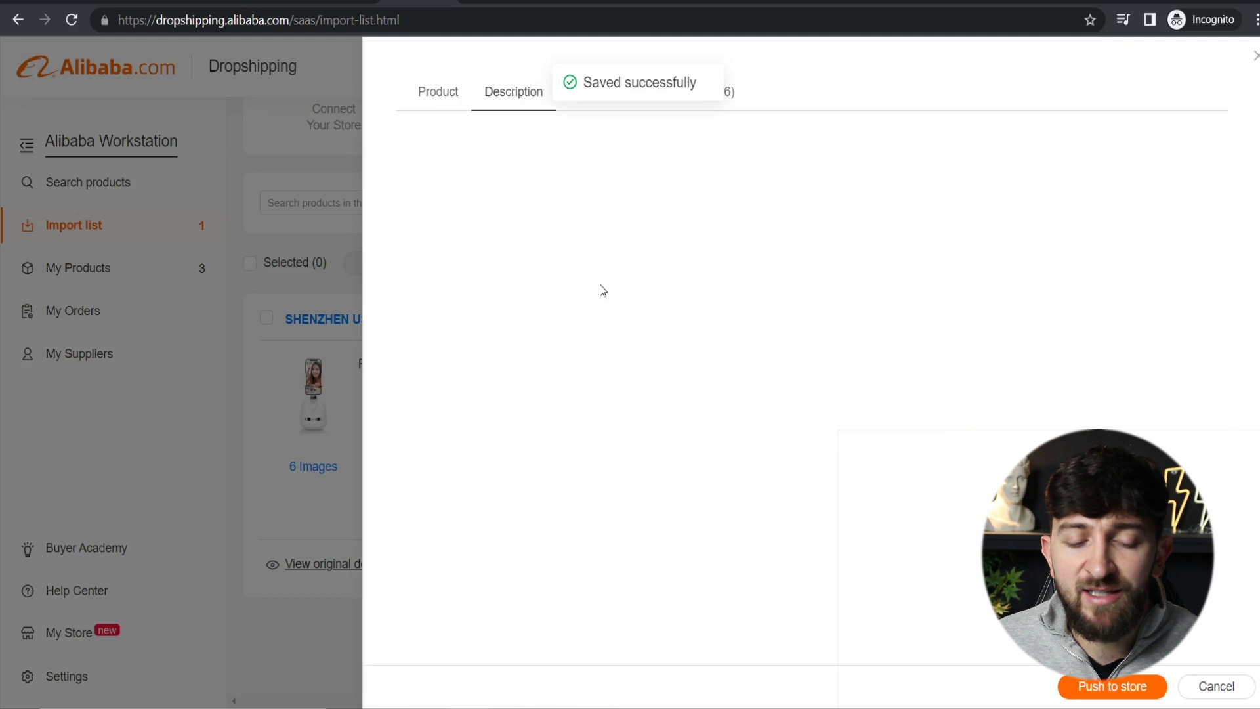
Step: Copy the Pivo Pod description paragraph from the Shopify store page
{"action": "scroll", "coordinate": [700, 288], "scroll_direction": "down", "scroll_amount": 10}
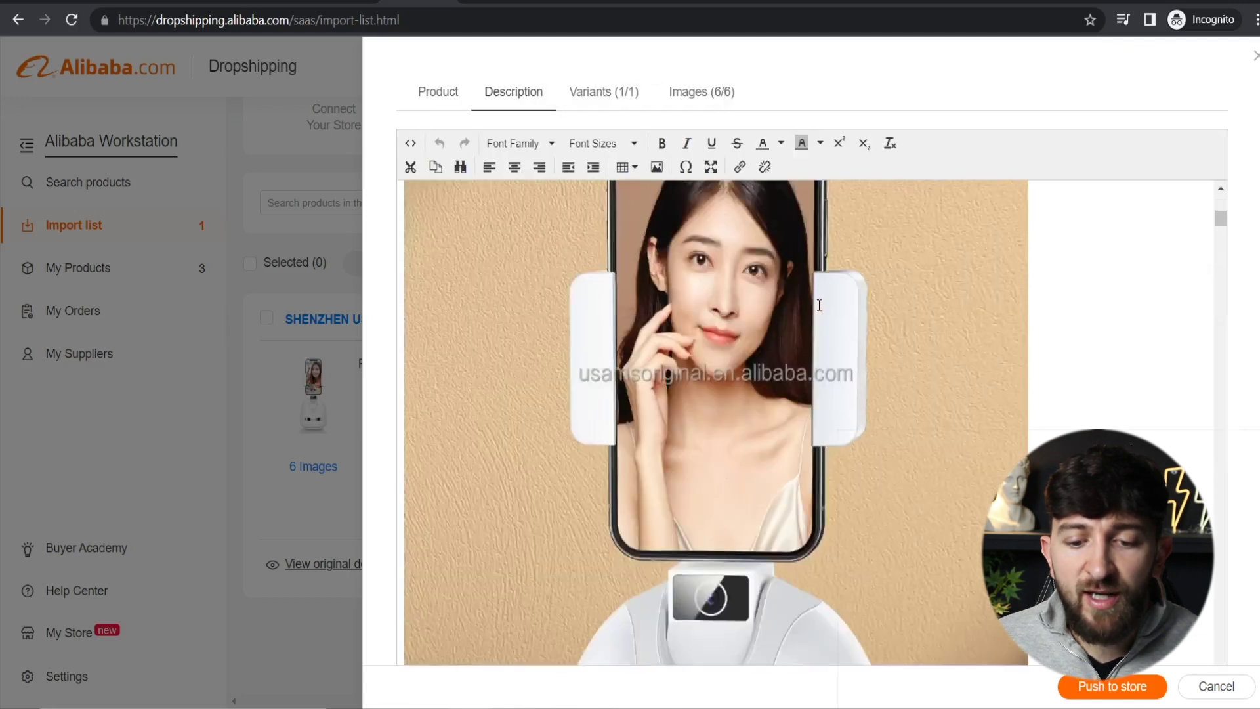
{"action": "left_click_drag", "start_coordinate": [1220, 229], "coordinate": [1257, 695]}
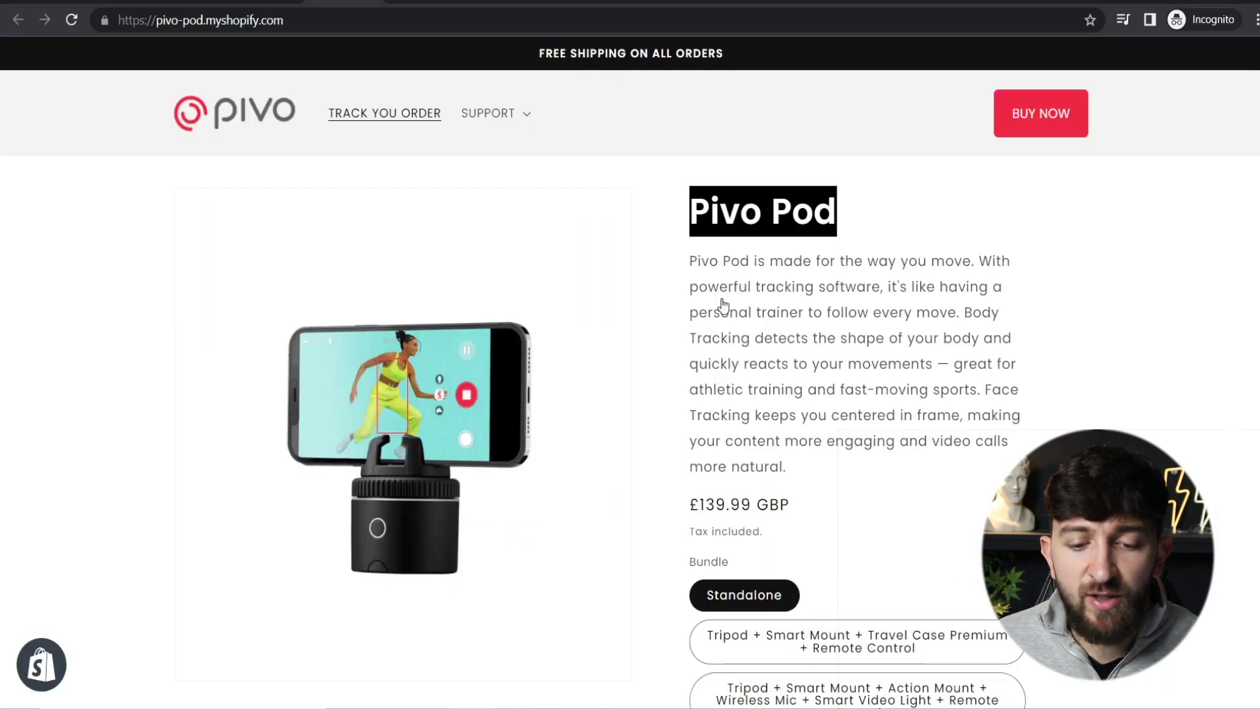
{"action": "scroll", "coordinate": [866, 422], "scroll_direction": "down", "scroll_amount": 1}
{"action": "left_click_drag", "start_coordinate": [830, 383], "coordinate": [658, 169]}
{"action": "key", "text": "ctrl+c"}
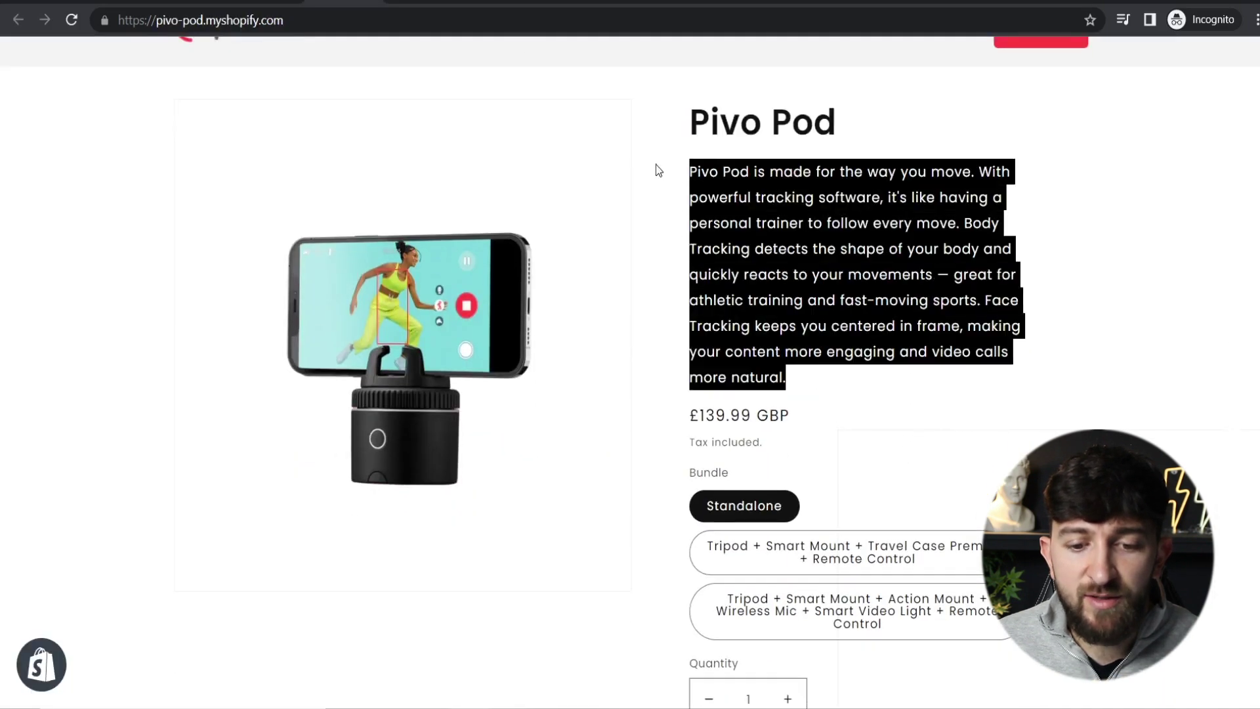
{"action": "left_click", "coordinate": [425, 2]}
Step: Delete the supplier's long description and paste in the Pivo Pod paragraph
{"action": "scroll", "coordinate": [1224, 246], "scroll_direction": "down", "scroll_amount": 5}
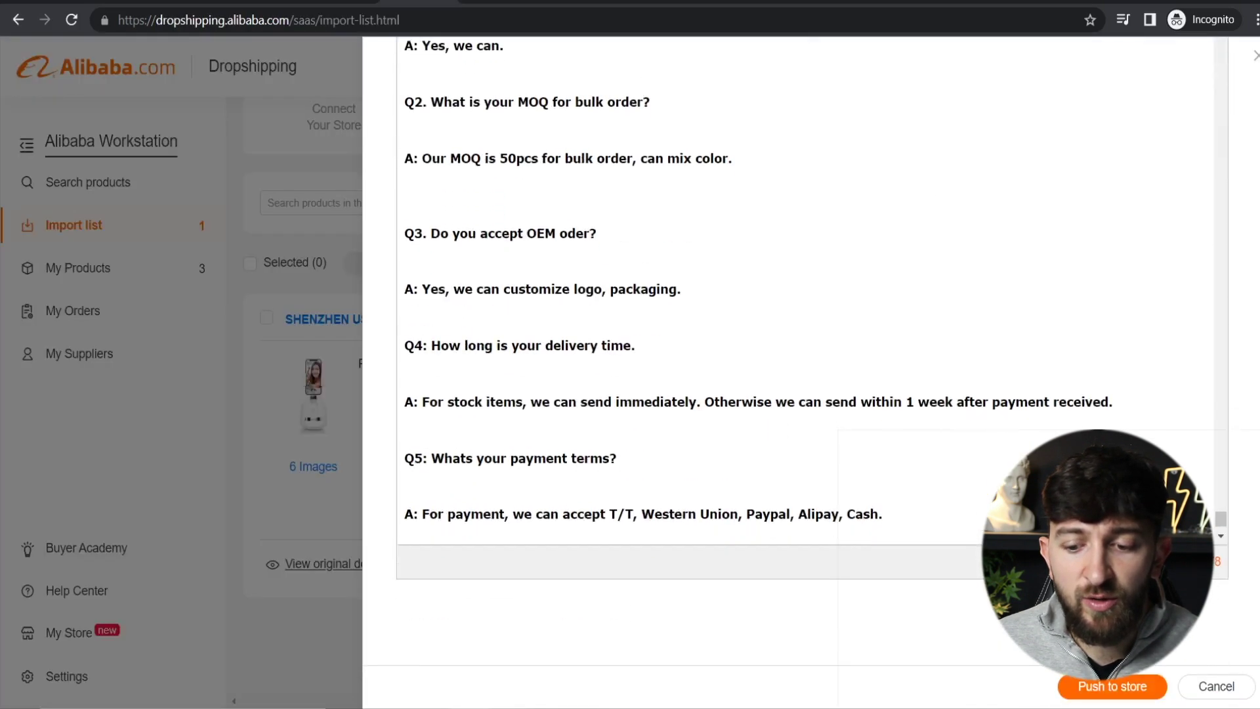
{"action": "left_click_drag", "start_coordinate": [984, 529], "coordinate": [499, 39]}
{"action": "left_click_drag", "start_coordinate": [412, 82], "coordinate": [470, 105]}
{"action": "key", "text": "Delete"}
{"action": "key", "text": "ctrl+v"}
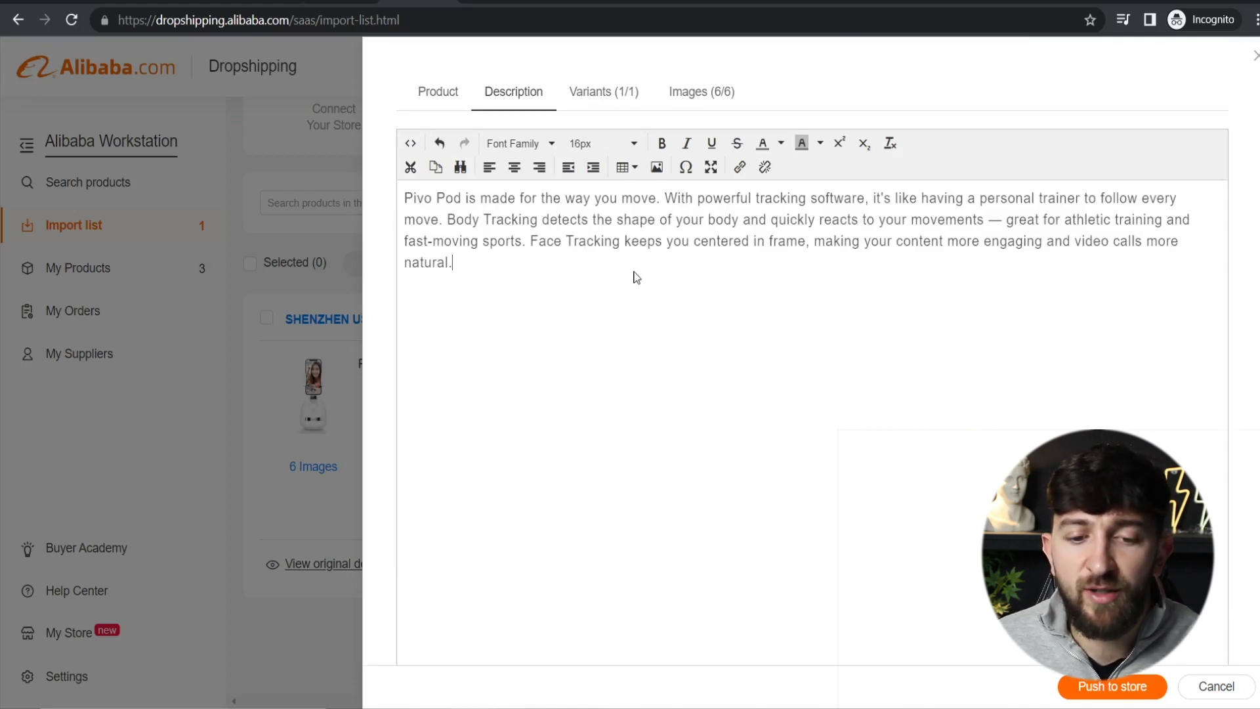
{"action": "left_click", "coordinate": [605, 94]}
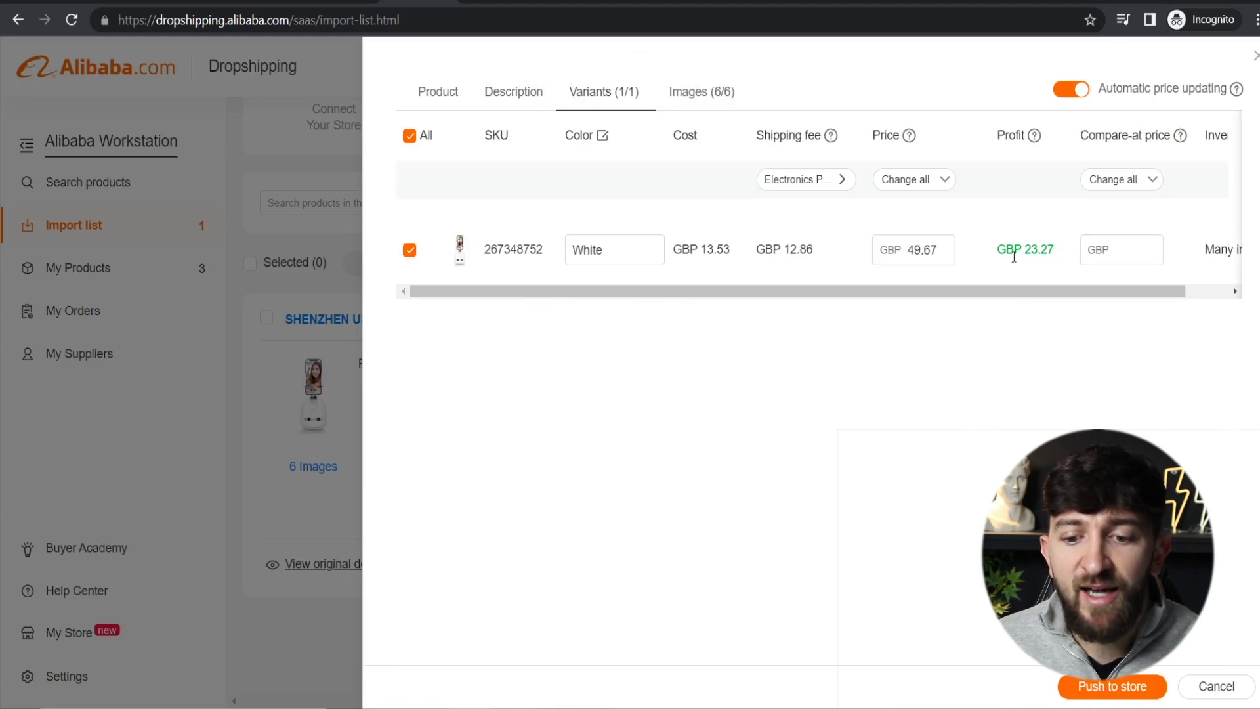
Step: Change the White variant's price from GBP 49.67 to 139.99, raising profit to GBP 113.6
{"action": "left_click", "coordinate": [900, 177]}
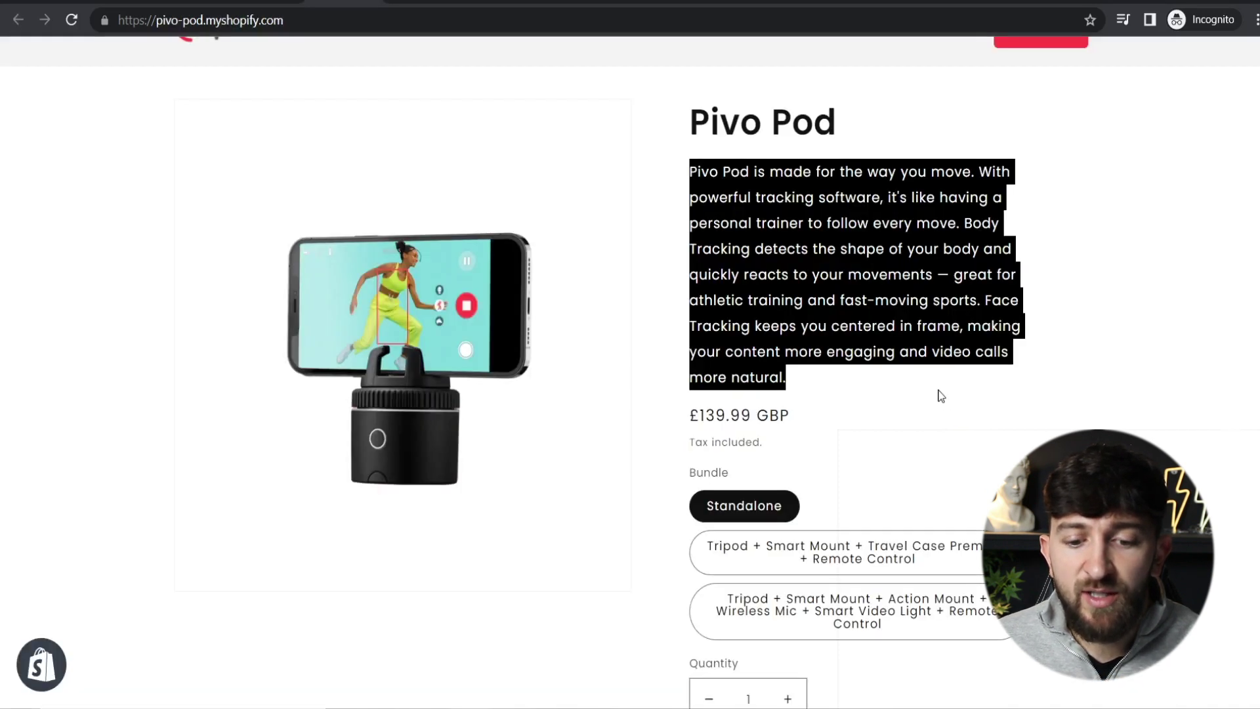
{"action": "left_click", "coordinate": [939, 394]}
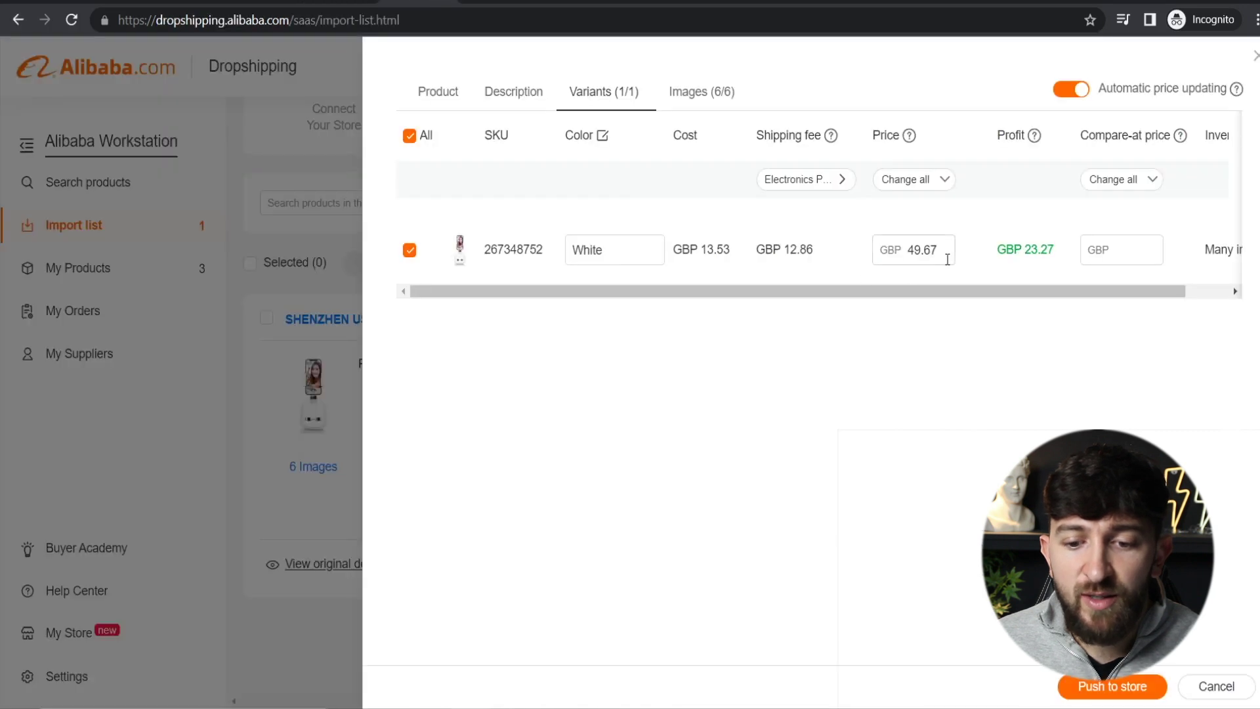
{"action": "left_click_drag", "start_coordinate": [947, 259], "coordinate": [882, 266]}
{"action": "type", "text": "139.99"}
{"action": "left_click", "coordinate": [928, 365]}
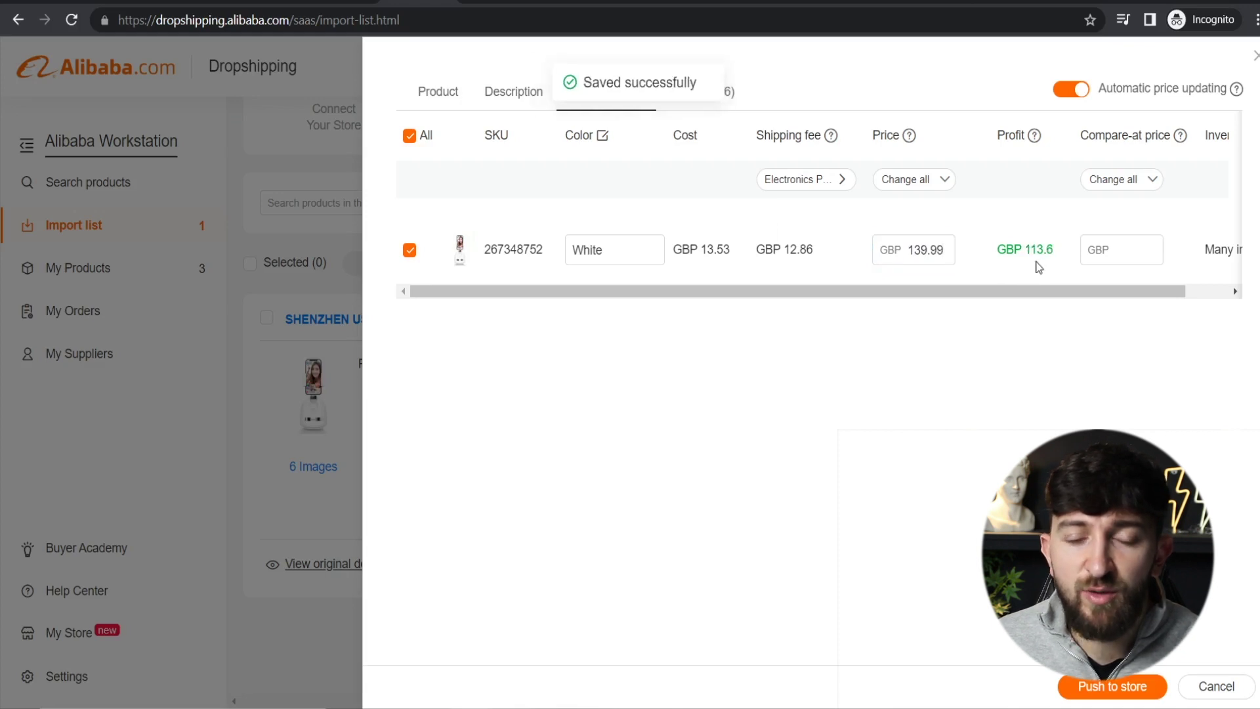
{"action": "left_click_drag", "start_coordinate": [1068, 286], "coordinate": [955, 299]}
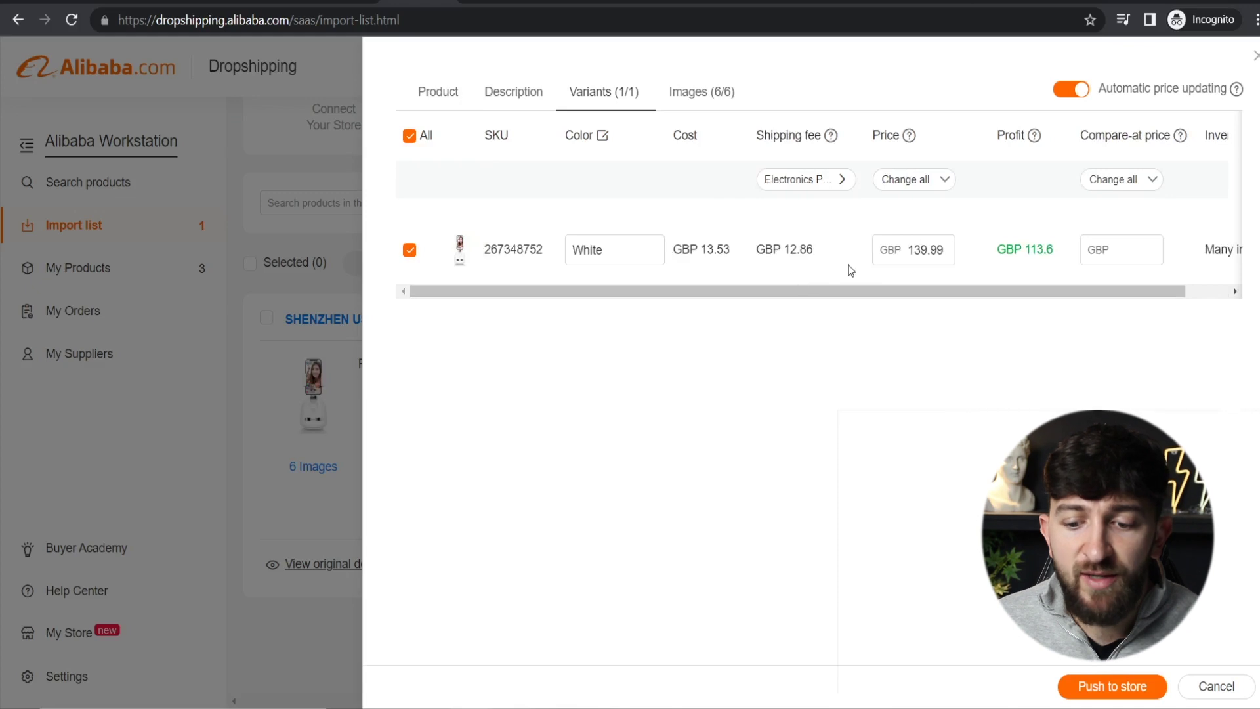
{"action": "left_click", "coordinate": [702, 94]}
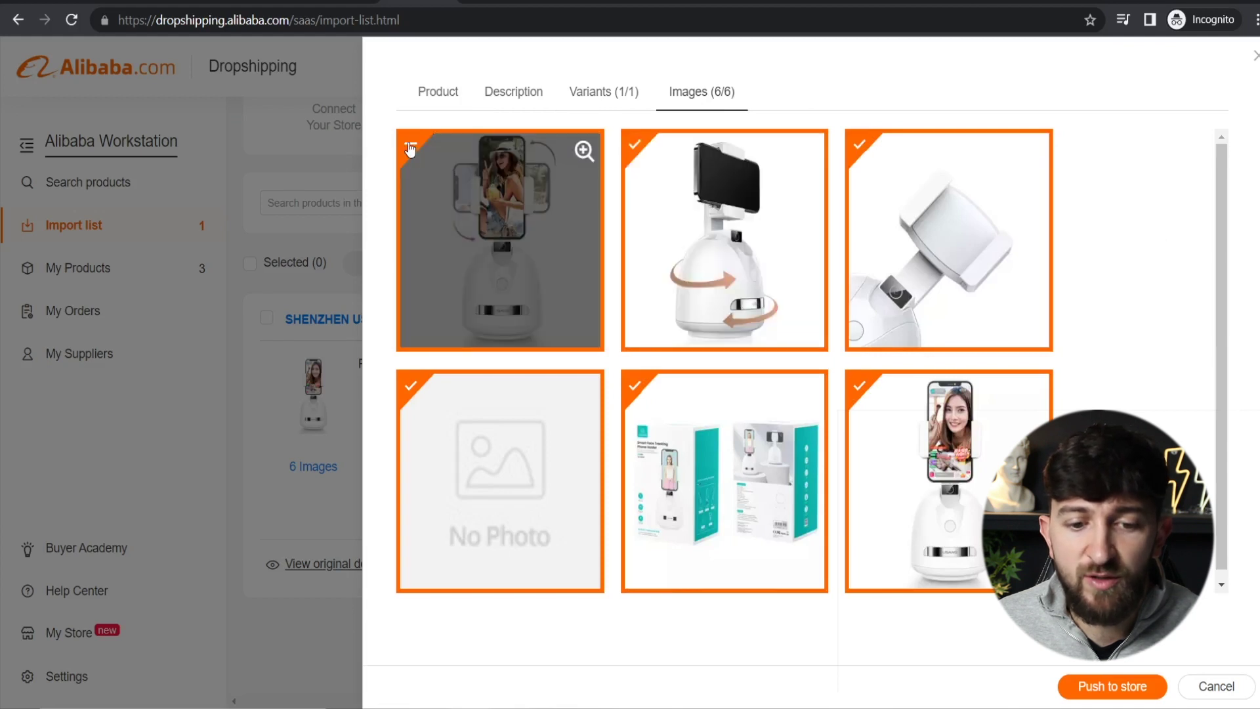
Step: Deselect all six supplier images and push Pivo Pod to the Shopify store
{"action": "left_click", "coordinate": [408, 150]}
{"action": "left_click", "coordinate": [634, 147]}
{"action": "left_click", "coordinate": [860, 143]}
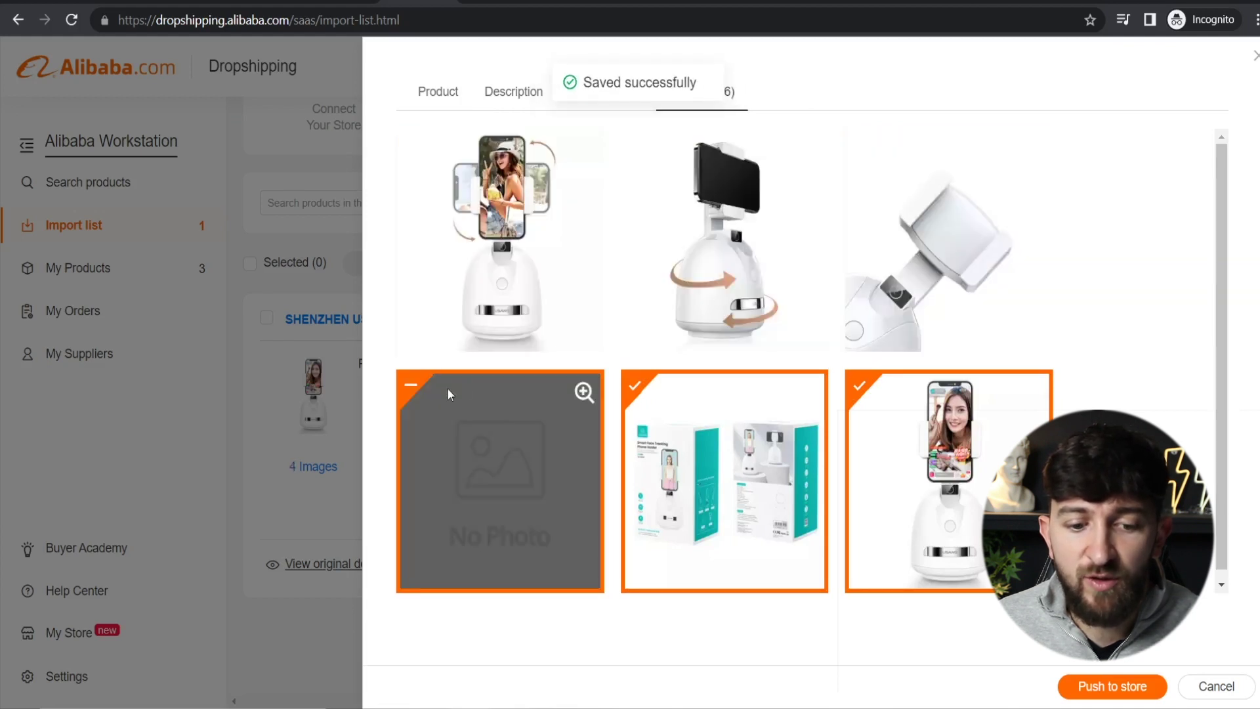
{"action": "left_click", "coordinate": [410, 386]}
{"action": "left_click", "coordinate": [645, 398]}
{"action": "left_click", "coordinate": [859, 387]}
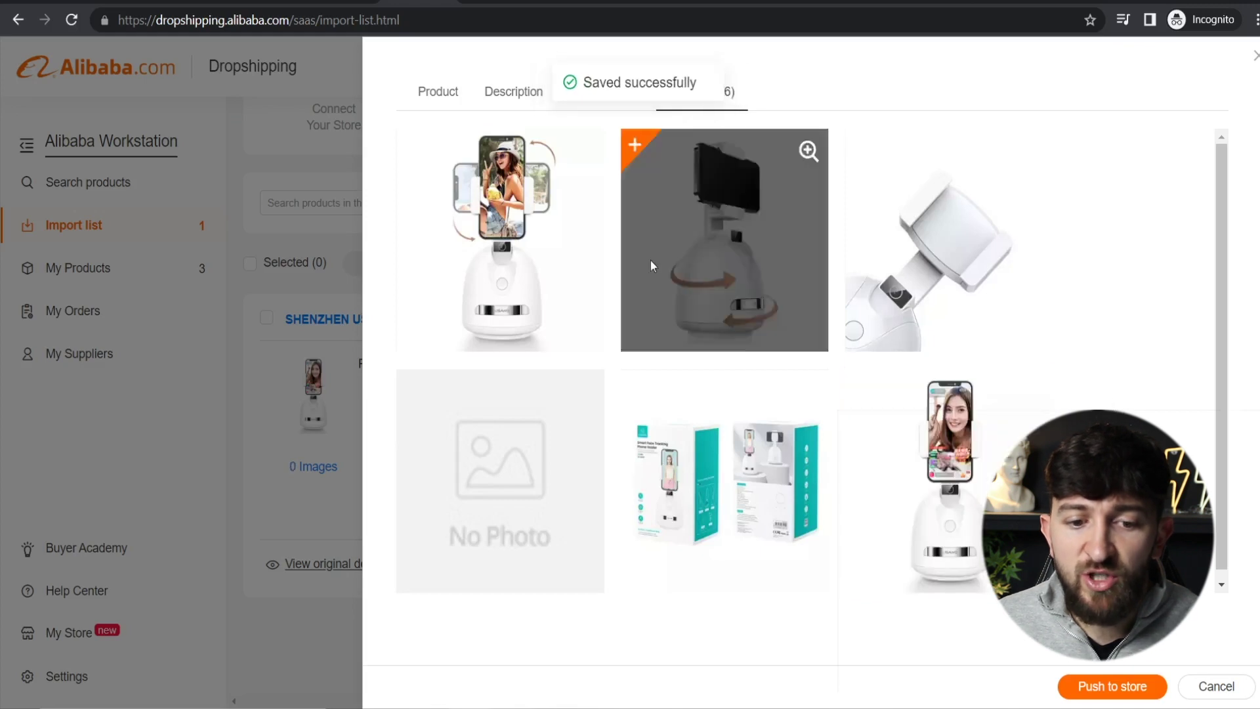
{"action": "mouse_move", "coordinate": [971, 356]}
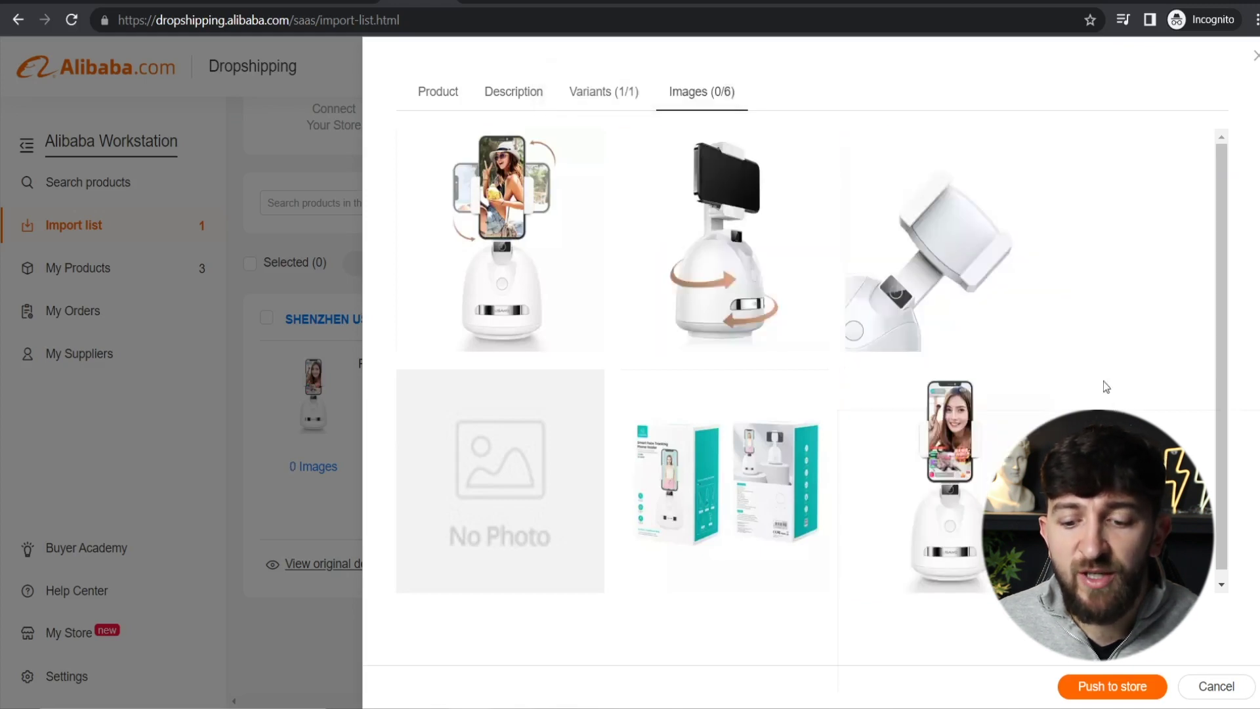
{"action": "left_click", "coordinate": [1120, 687]}
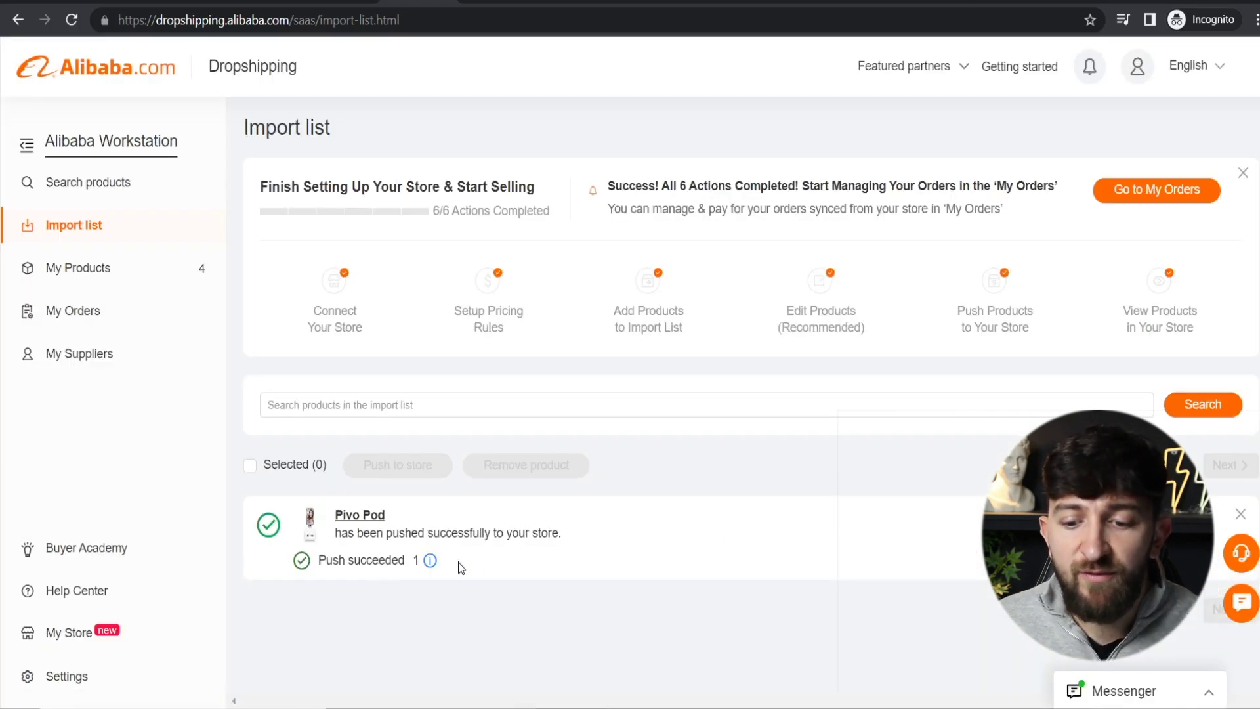
Step: Verify Pivo Pod at GBP 139.99 in My Products and view it in Shopify admin
{"action": "left_click", "coordinate": [77, 279]}
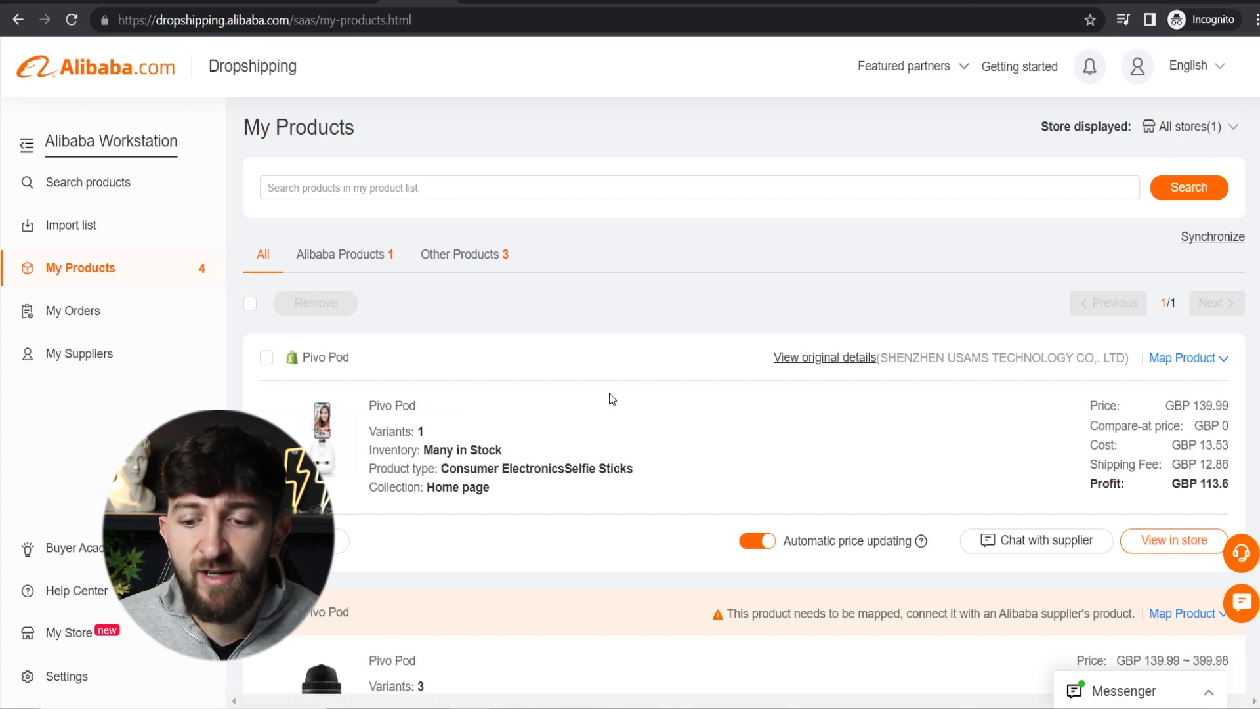
{"action": "left_click", "coordinate": [1170, 548]}
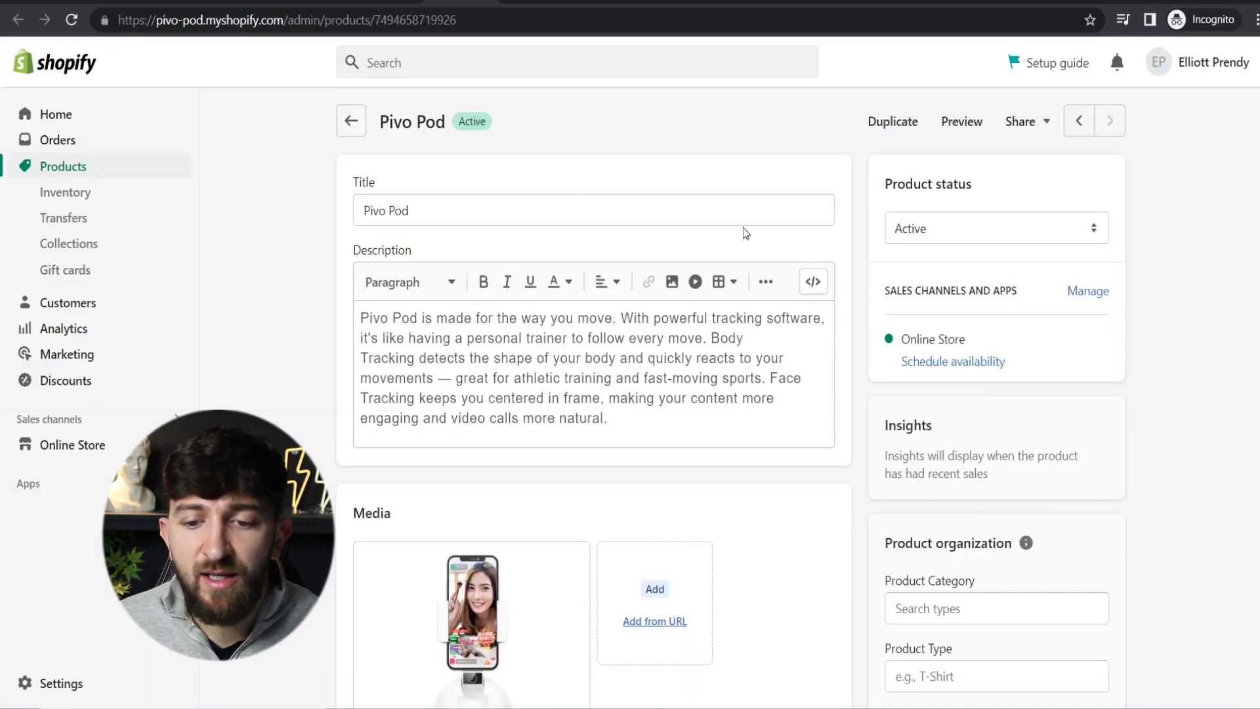
Step: Look over the Pivo Pod product page and its description in the Shopify editor
{"action": "scroll", "coordinate": [700, 240], "scroll_direction": "down", "scroll_amount": 10}
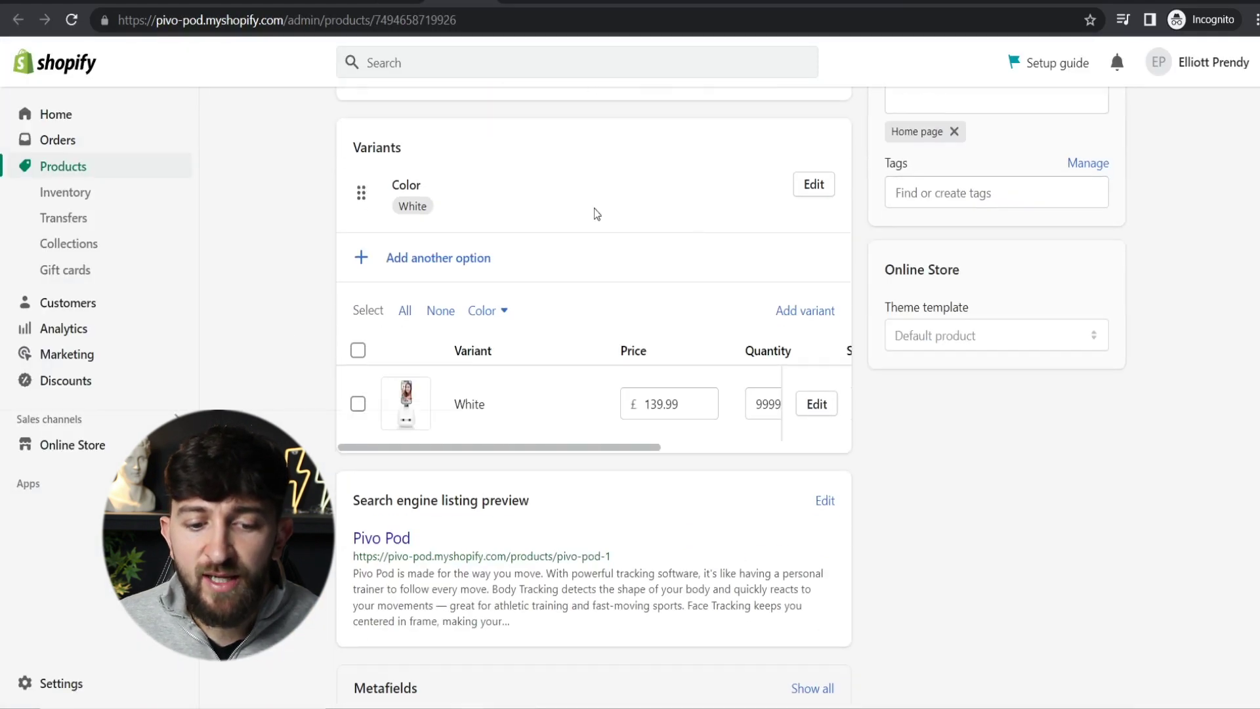
{"action": "scroll", "coordinate": [624, 217], "scroll_direction": "down", "scroll_amount": 2}
{"action": "scroll", "coordinate": [604, 295], "scroll_direction": "up", "scroll_amount": 8}
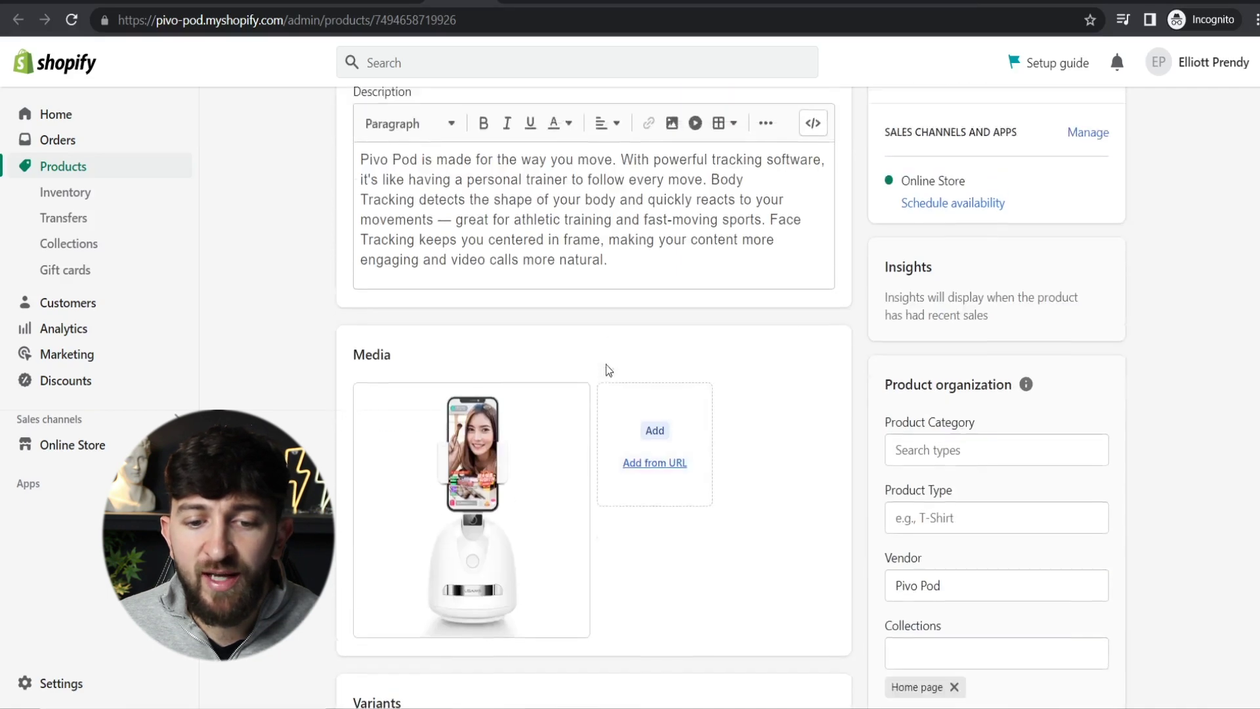
{"action": "scroll", "coordinate": [605, 364], "scroll_direction": "up", "scroll_amount": 3}
{"action": "left_click", "coordinate": [435, 331]}
{"action": "scroll", "coordinate": [590, 407], "scroll_direction": "down", "scroll_amount": 3}
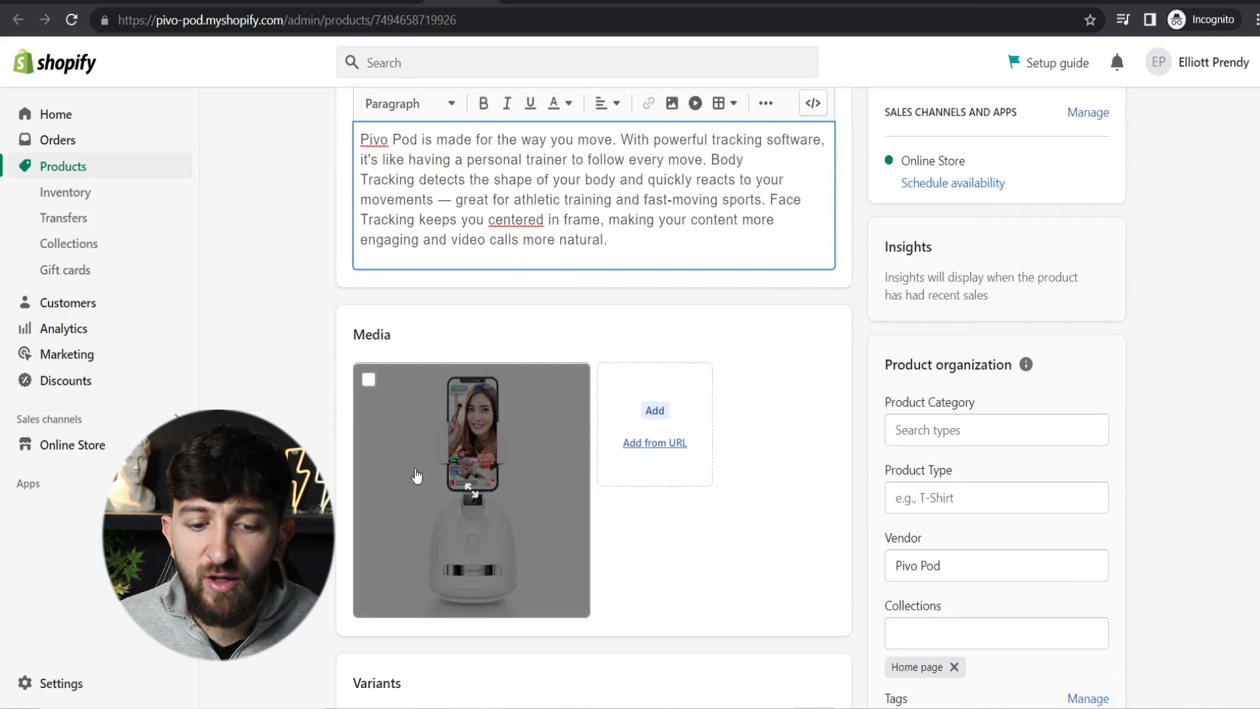
{"action": "scroll", "coordinate": [574, 457], "scroll_direction": "up", "scroll_amount": 3}
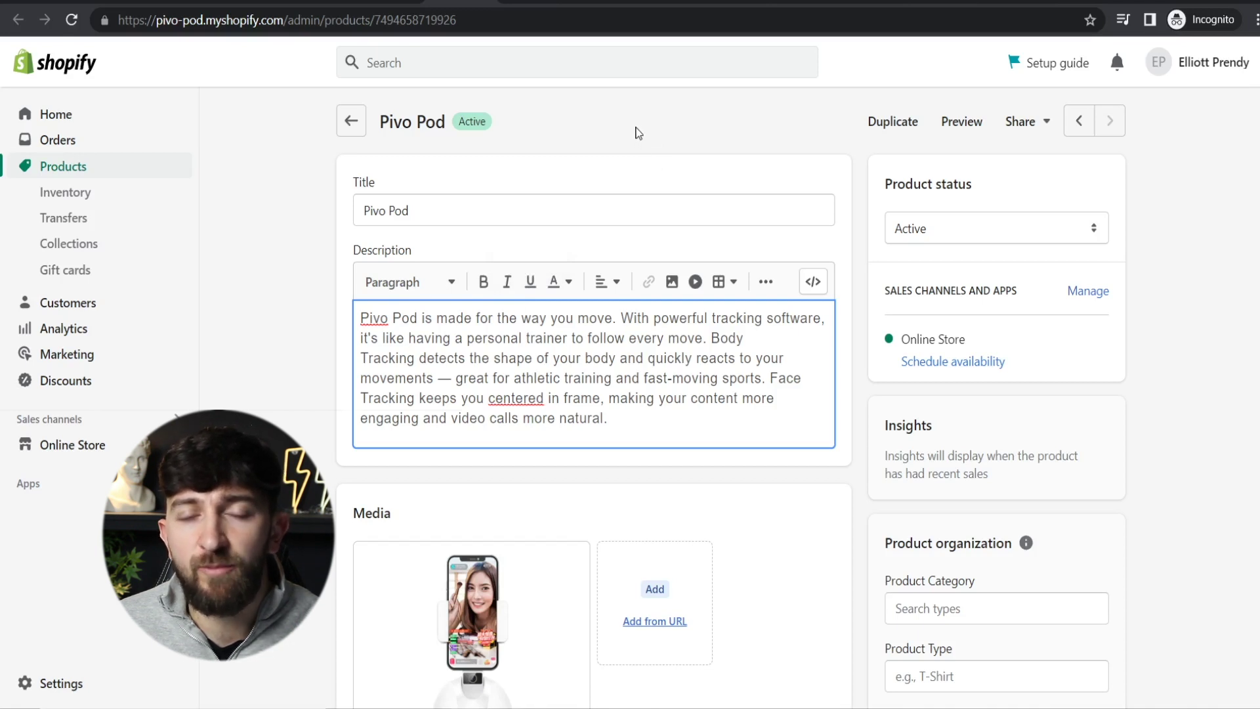
Step: Check Shopify's orders list, where #1003 is paid and on hold, then return to Alibaba Dropshipping
{"action": "left_click", "coordinate": [588, 155]}
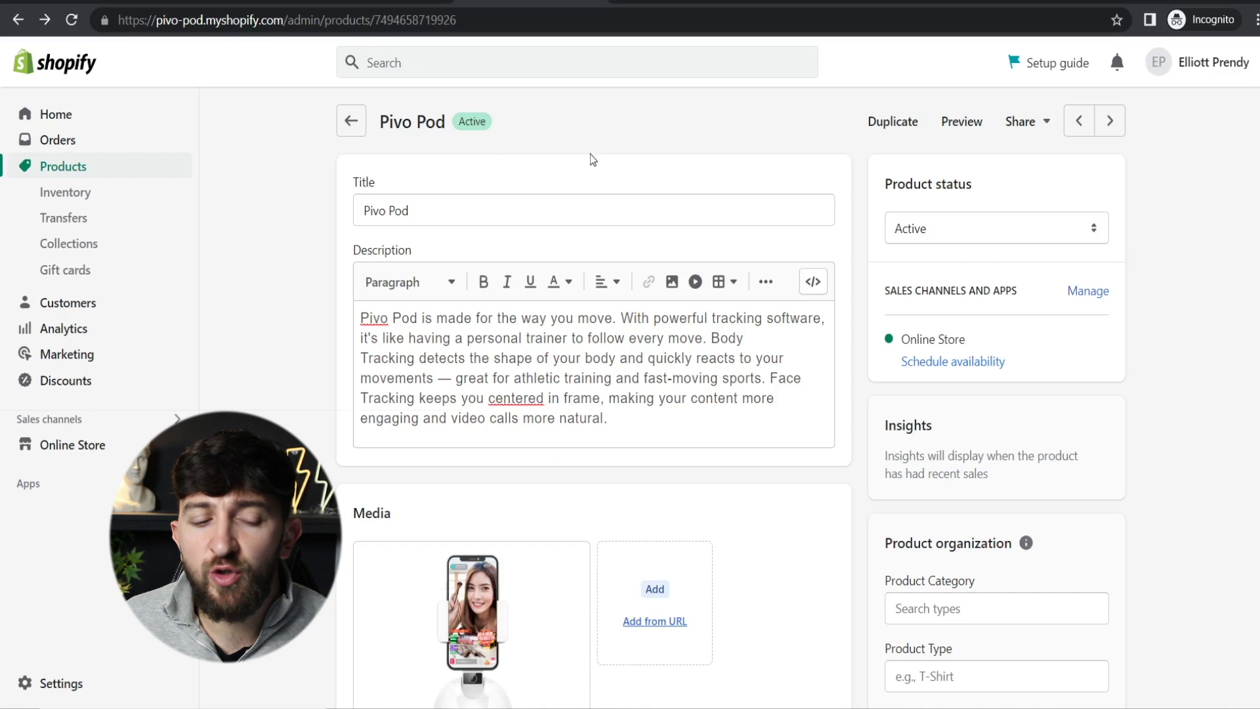
{"action": "left_click", "coordinate": [65, 146]}
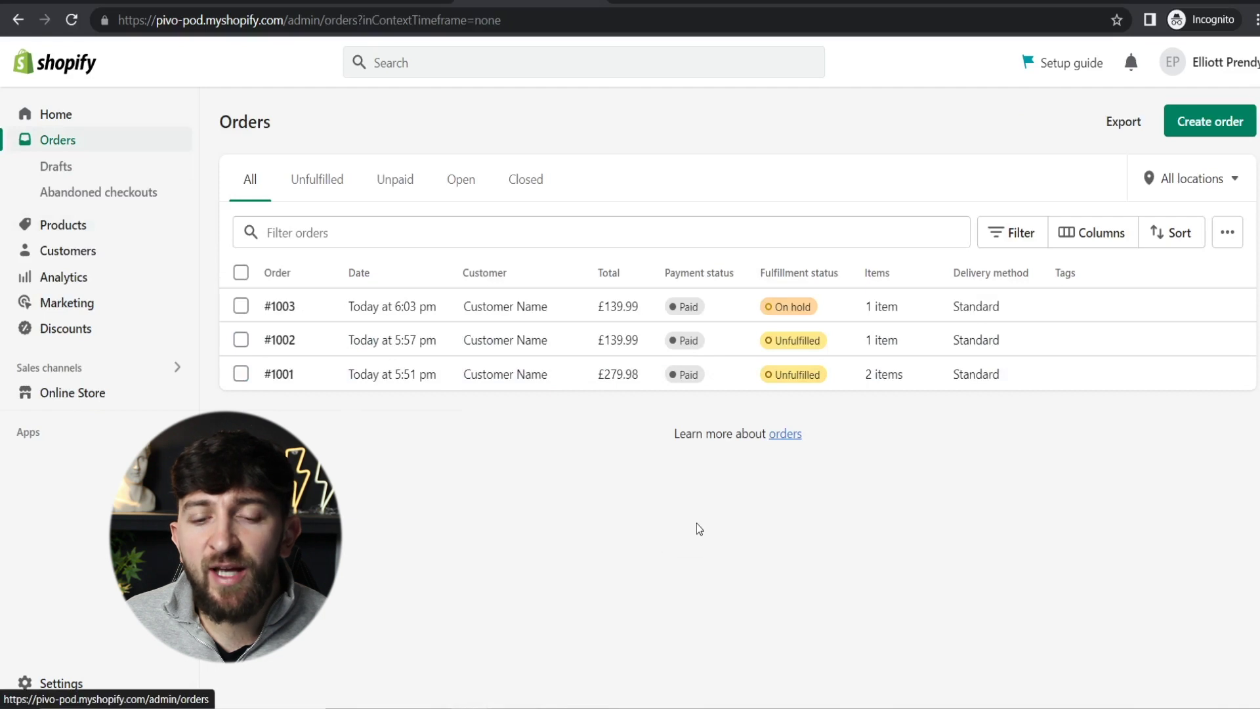
{"action": "key", "text": "ctrl+Tab"}
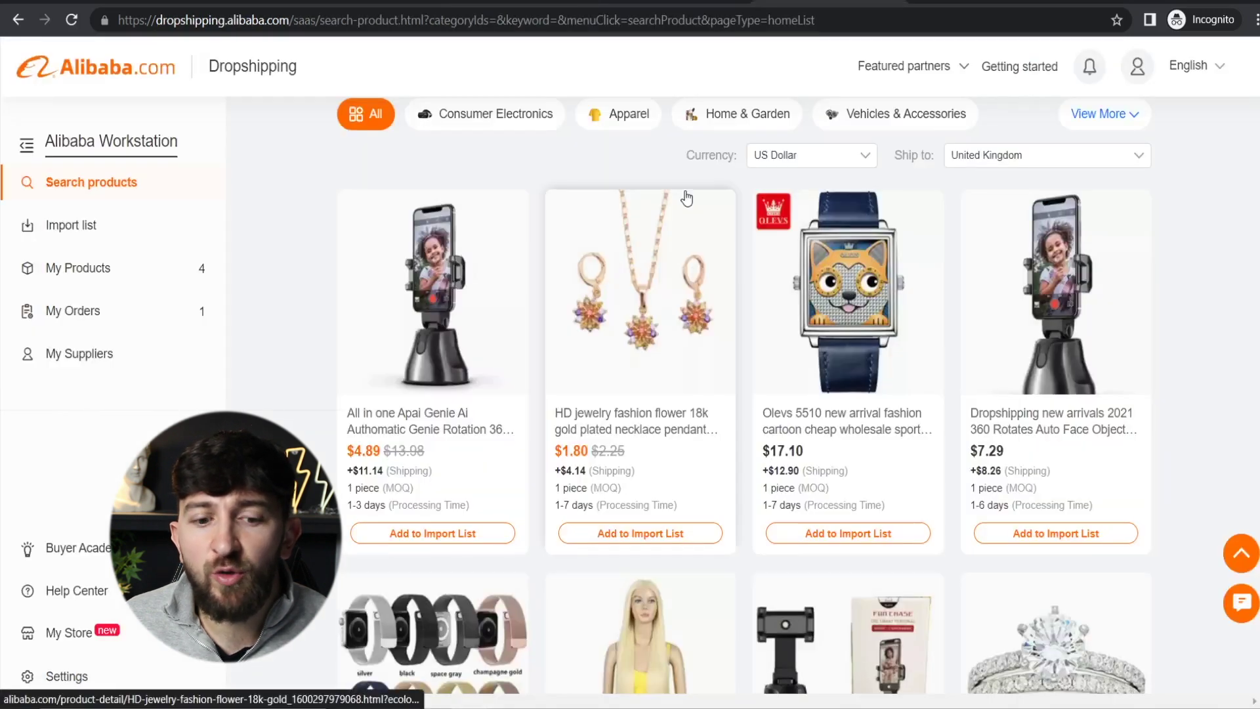
Step: In My Orders, select order #1003 and open its incomplete shipping address for fixing
{"action": "left_click", "coordinate": [122, 313]}
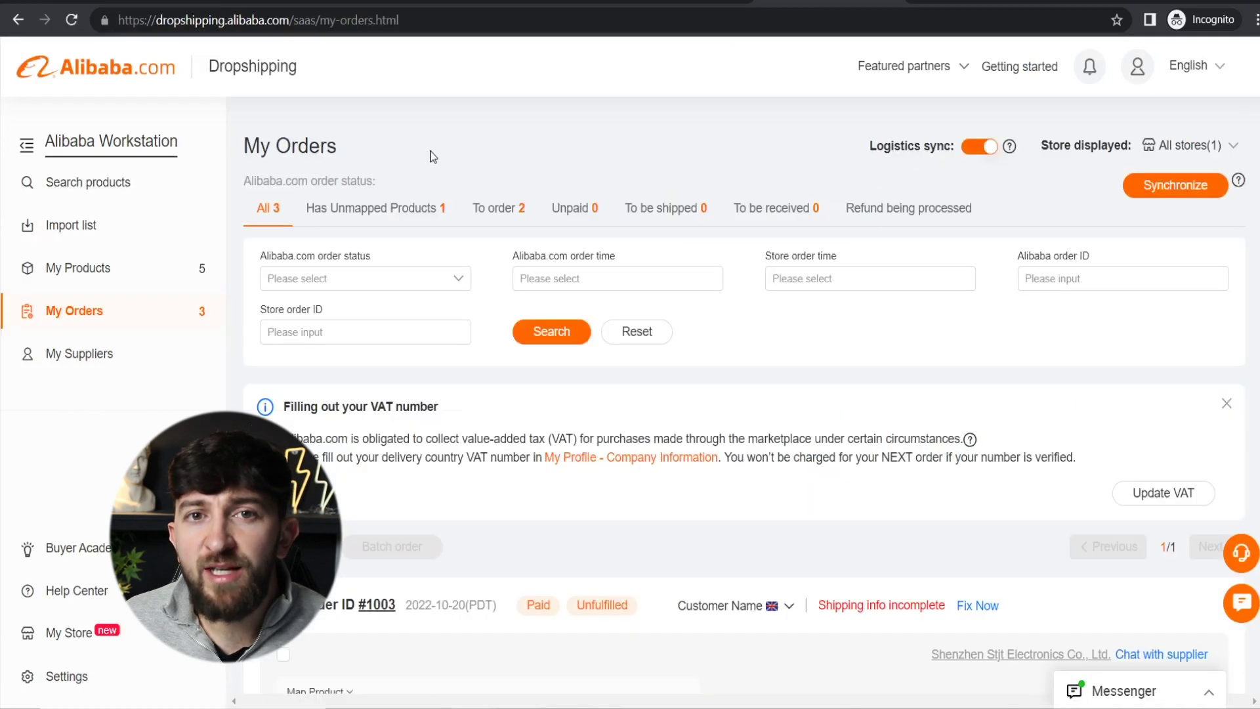
{"action": "scroll", "coordinate": [433, 159], "scroll_direction": "down", "scroll_amount": 3}
{"action": "scroll", "coordinate": [433, 159], "scroll_direction": "down", "scroll_amount": 4}
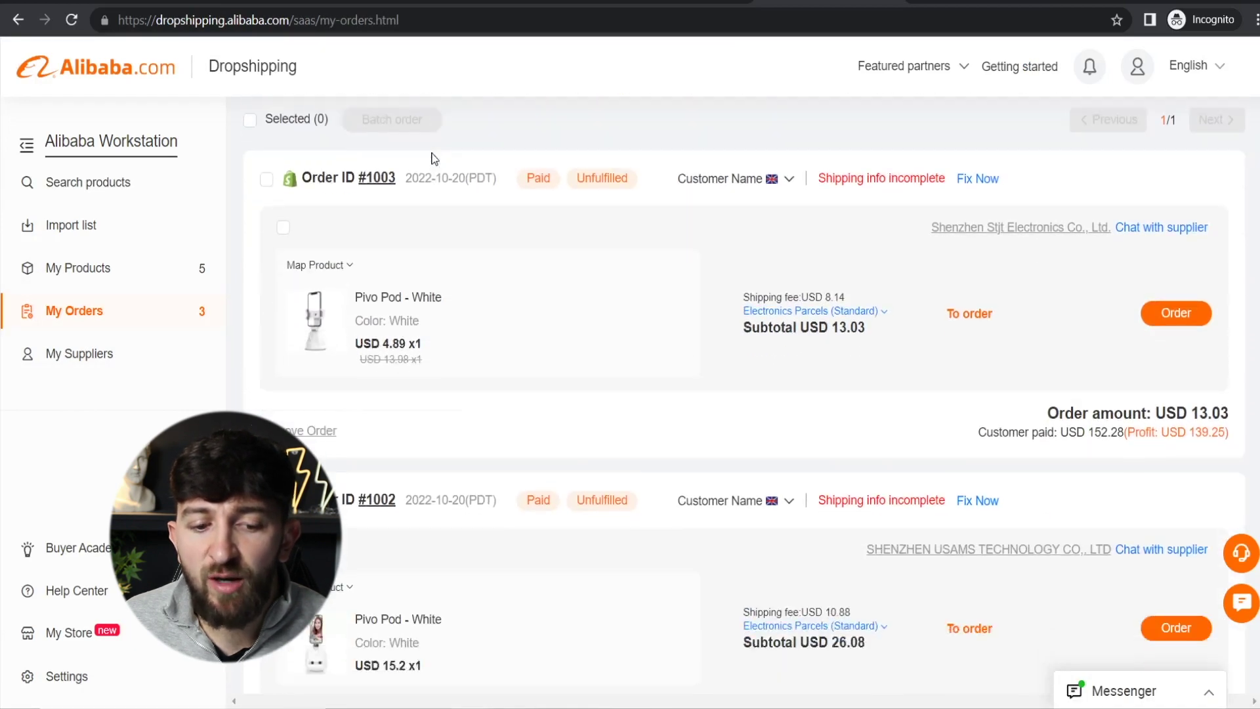
{"action": "scroll", "coordinate": [507, 211], "scroll_direction": "up", "scroll_amount": 2}
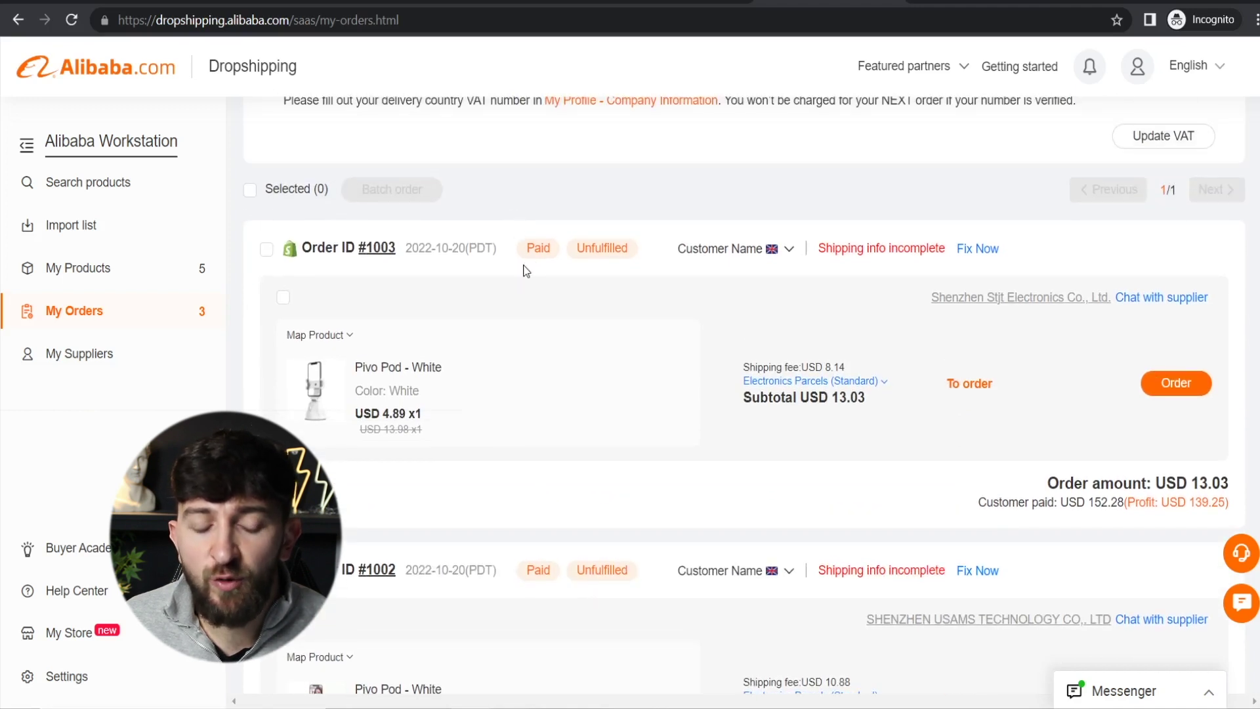
{"action": "left_click", "coordinate": [266, 251]}
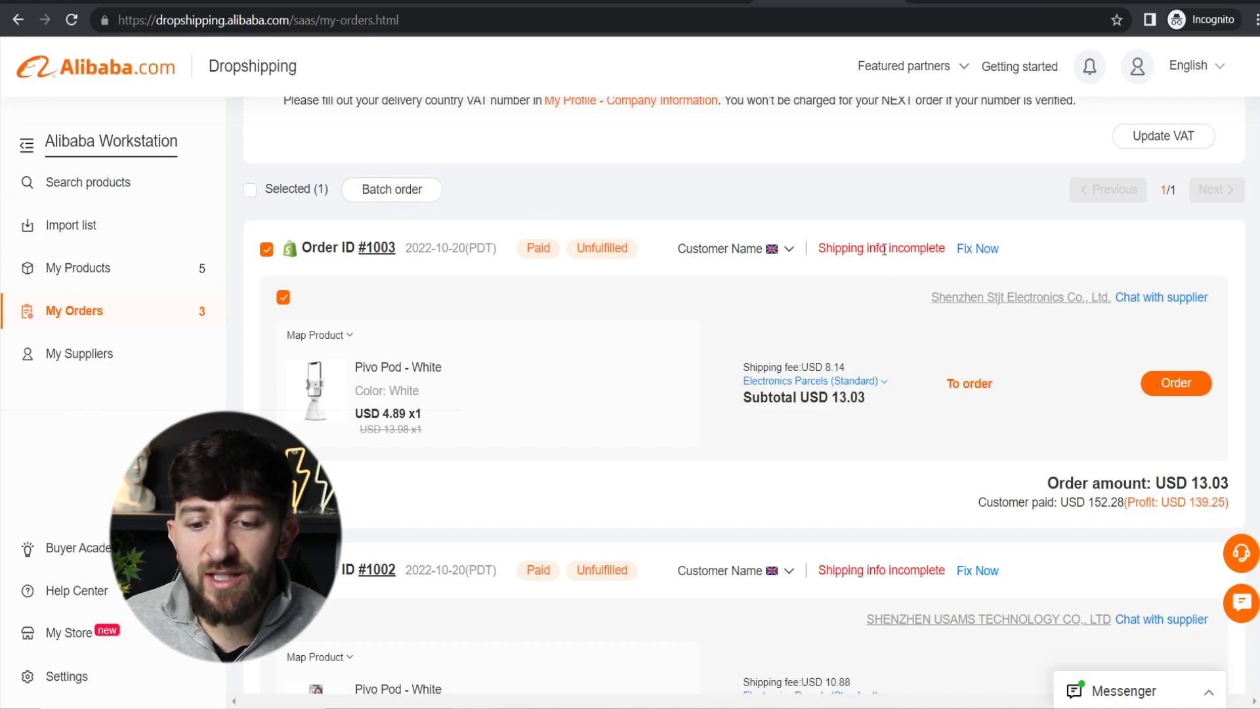
{"action": "left_click", "coordinate": [978, 250]}
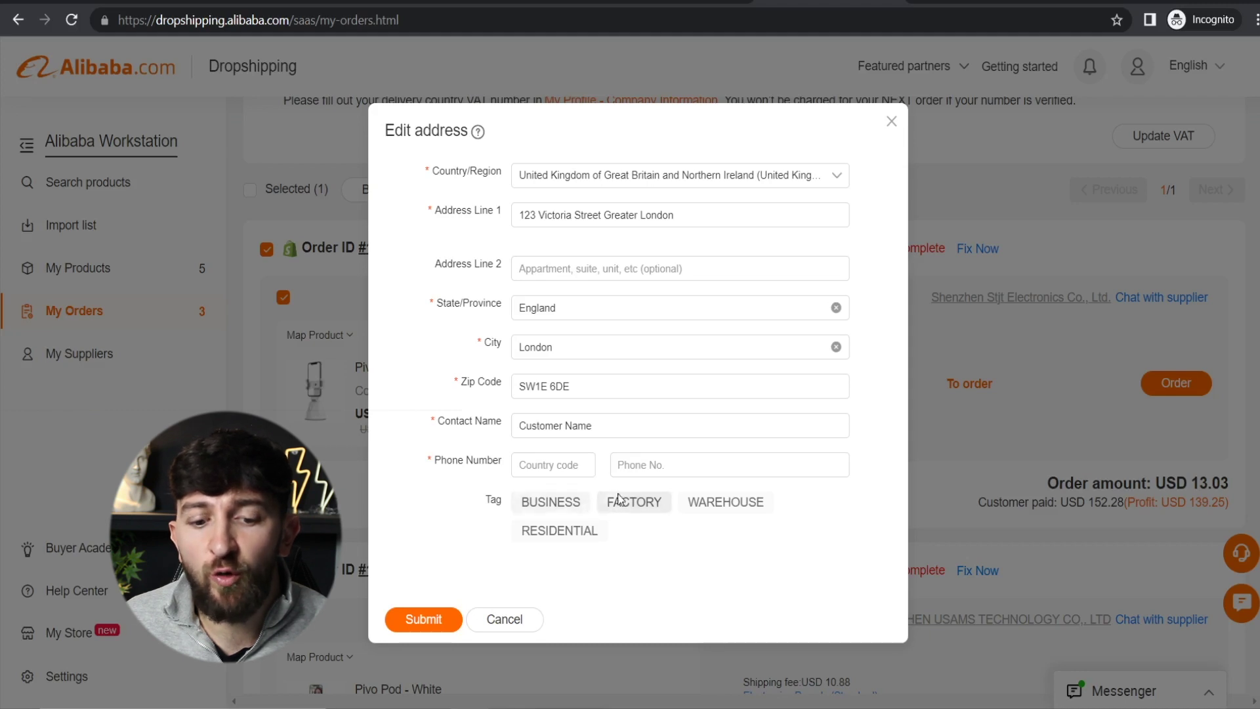
Step: Add country code +44 and the contact's phone number, then submit the address
{"action": "left_click", "coordinate": [555, 475]}
{"action": "type", "text": "+"}
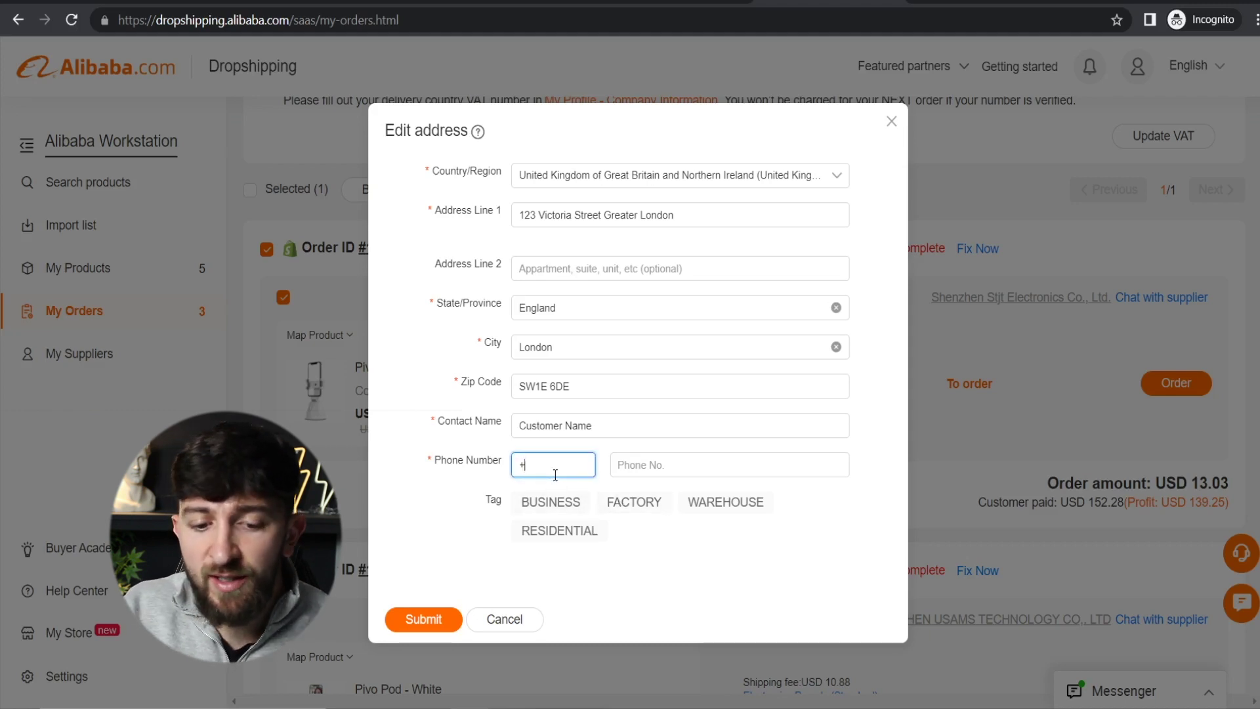
{"action": "type", "text": "44"}
{"action": "left_click", "coordinate": [666, 472]}
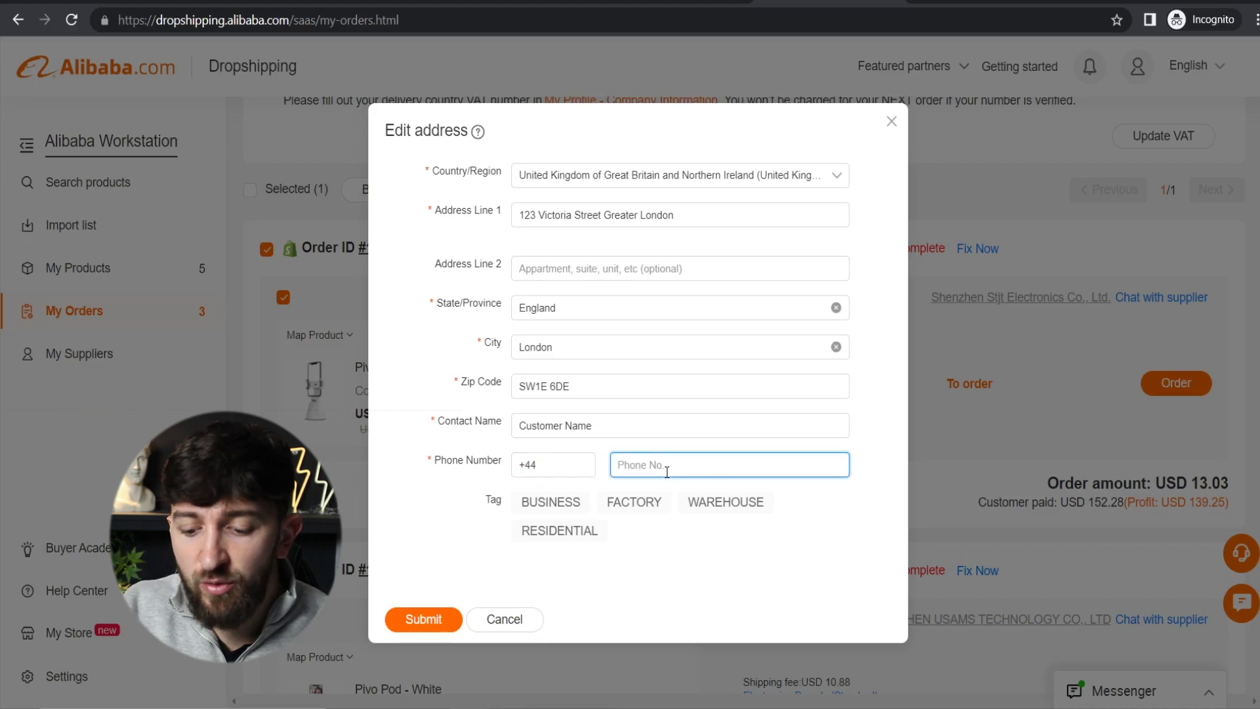
{"action": "type", "text": "111111111111"}
{"action": "left_click", "coordinate": [420, 620]}
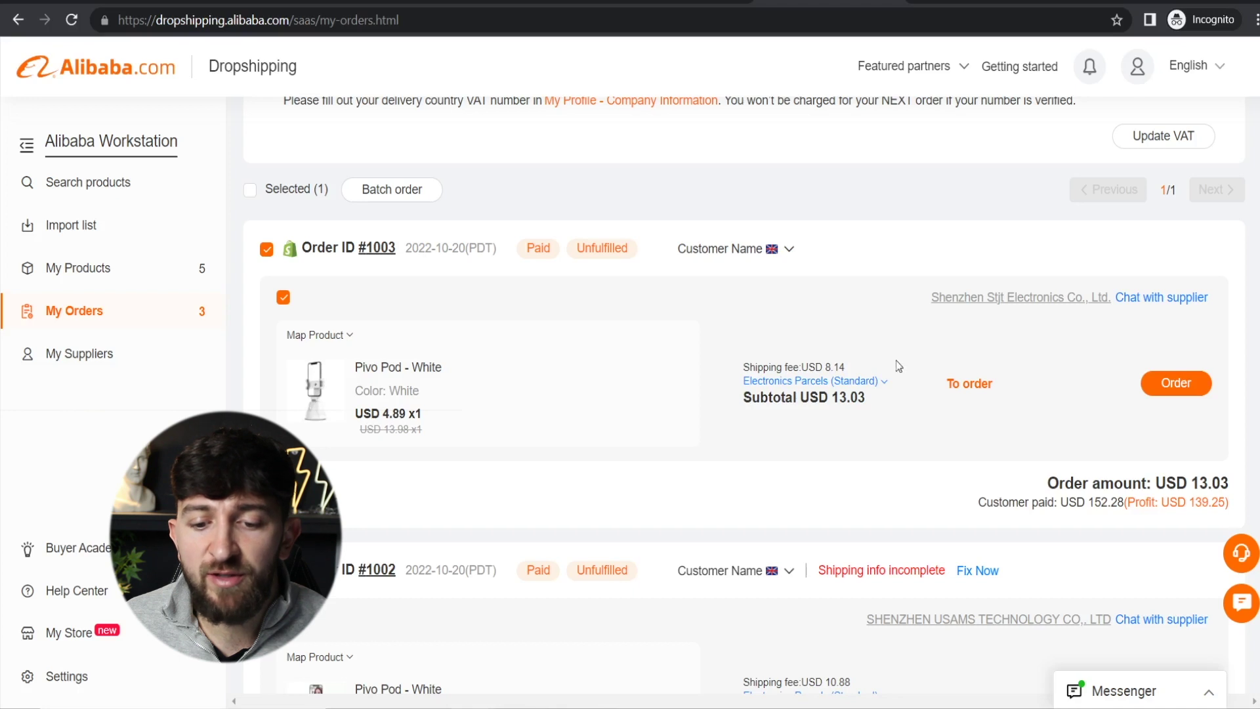
Step: Set order #1003 to Express EU & US (Standard) shipping and batch-order it with the supplier
{"action": "left_click", "coordinate": [800, 387]}
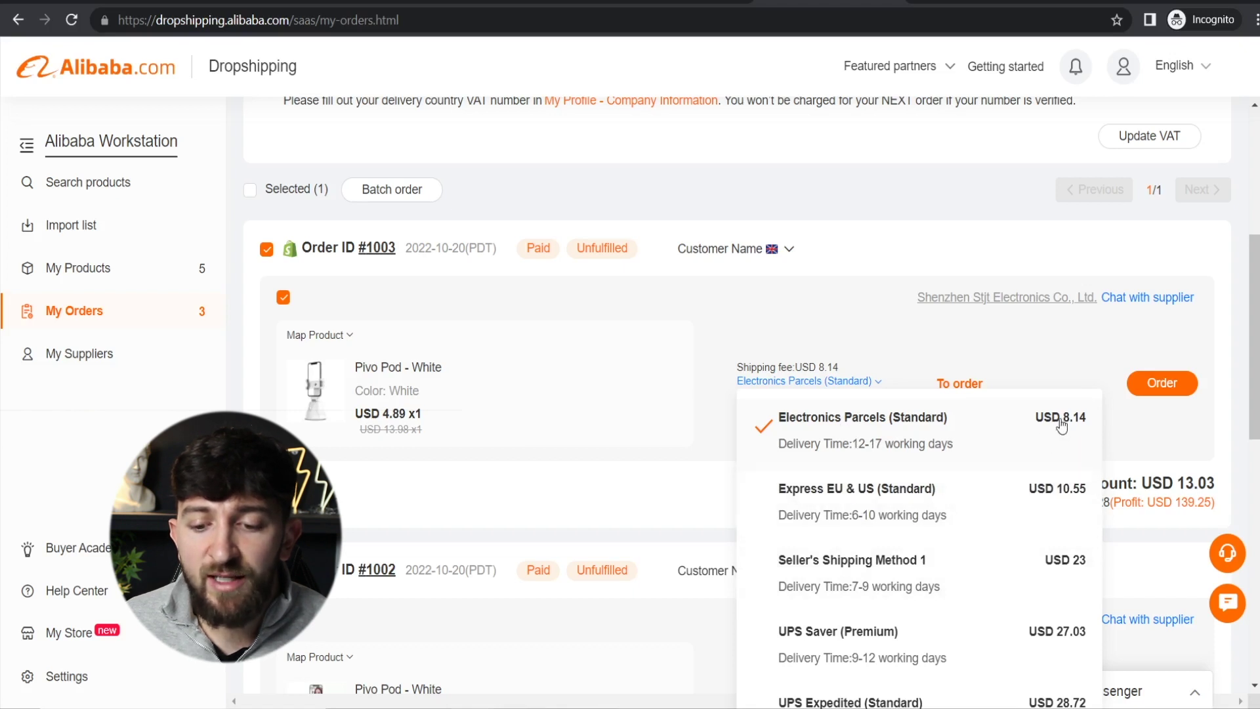
{"action": "left_click", "coordinate": [894, 512]}
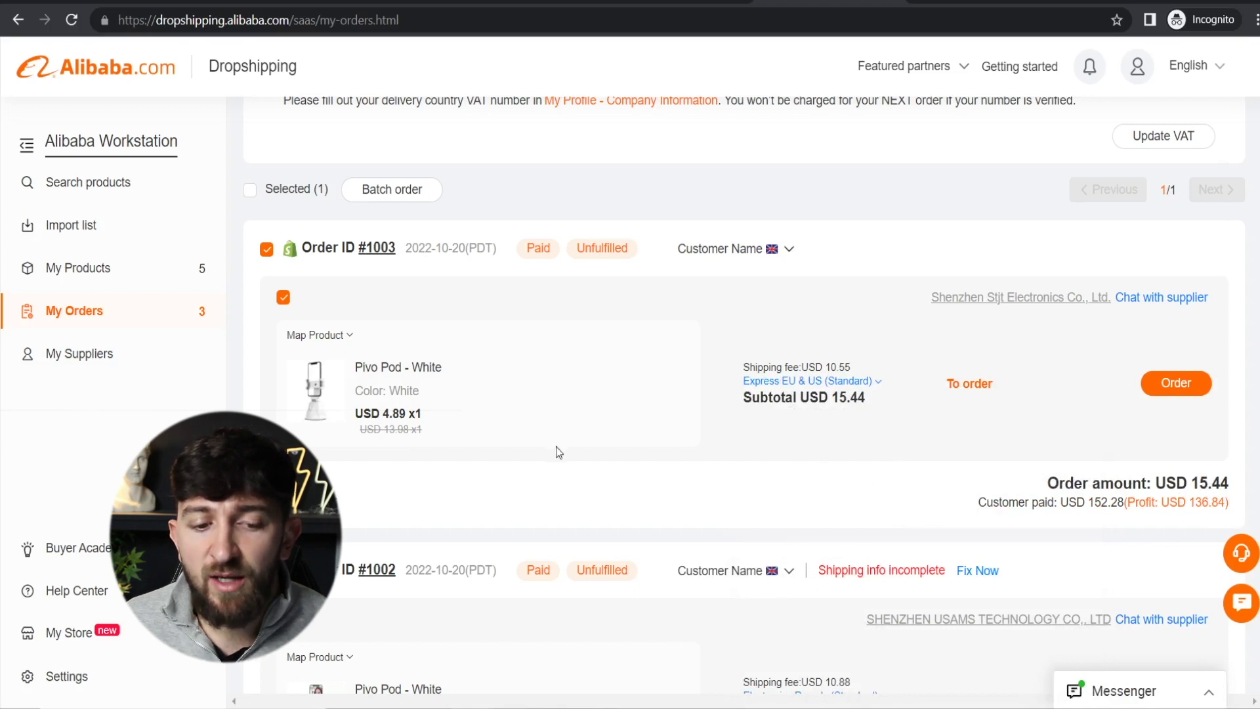
{"action": "left_click", "coordinate": [401, 193]}
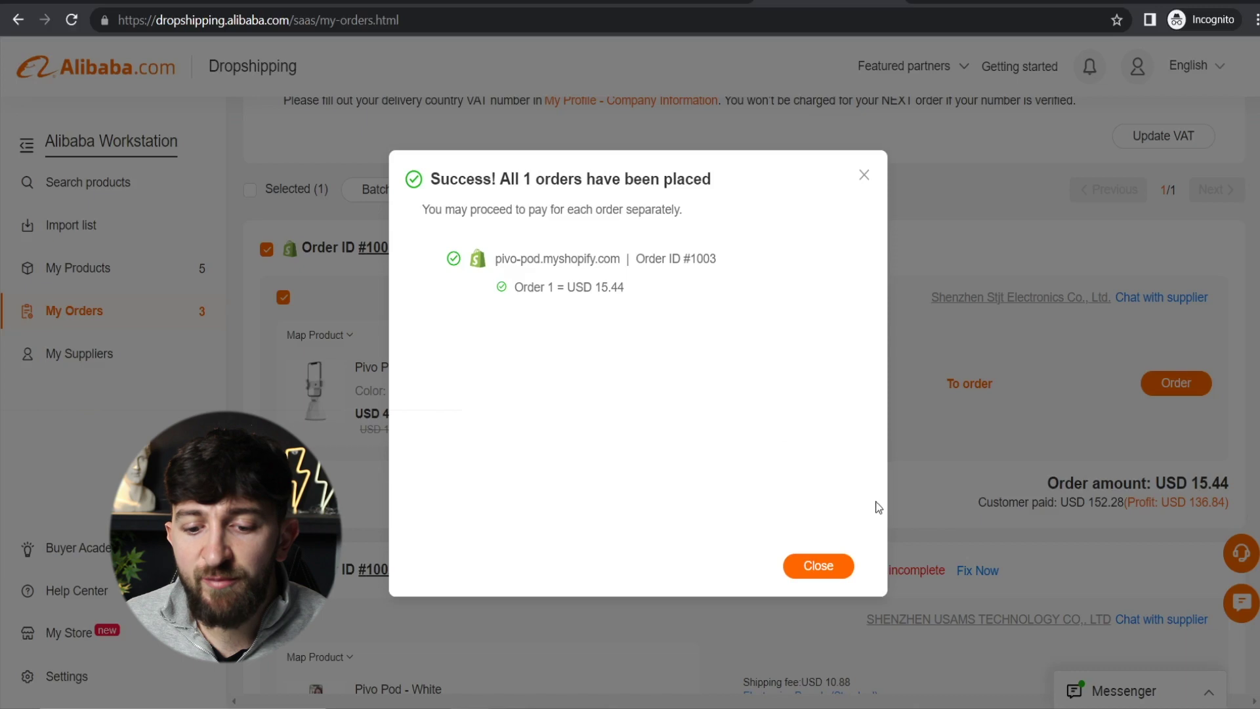
{"action": "left_click", "coordinate": [831, 567]}
{"action": "scroll", "coordinate": [747, 324], "scroll_direction": "down", "scroll_amount": 3}
{"action": "scroll", "coordinate": [746, 324], "scroll_direction": "down", "scroll_amount": 1}
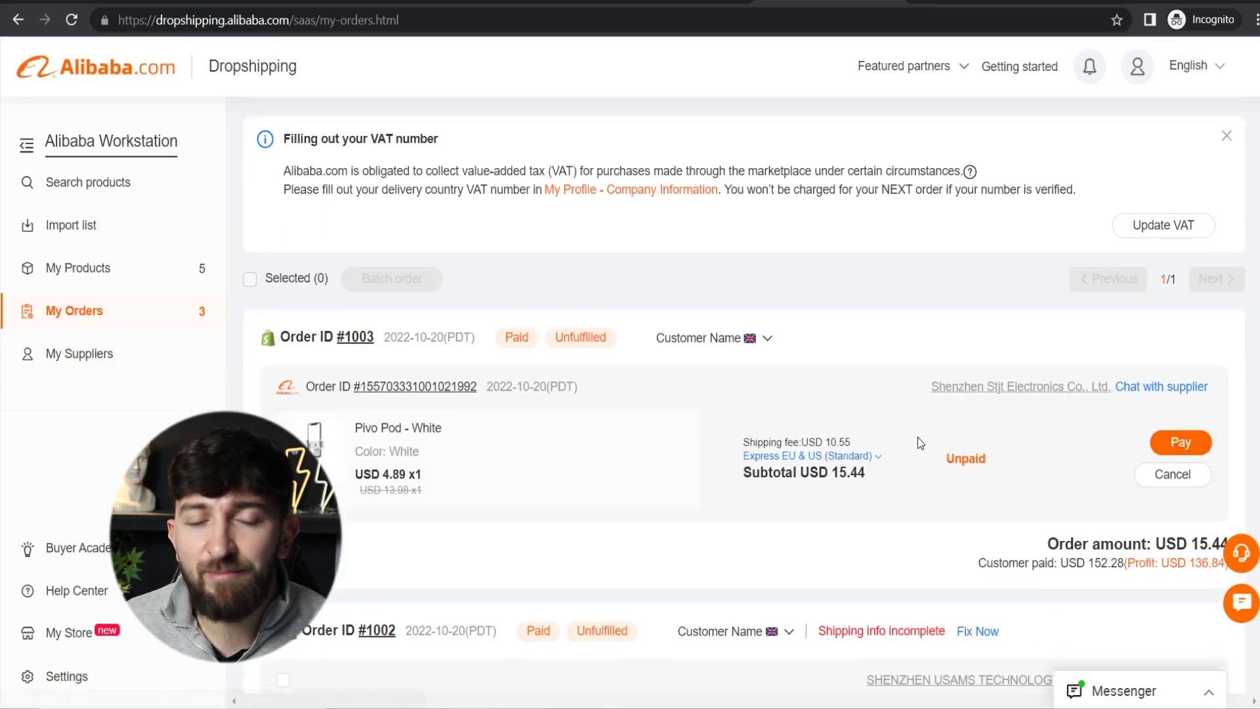
Step: Synchronize My Orders with the Shopify store from the top of the list
{"action": "scroll", "coordinate": [879, 358], "scroll_direction": "down", "scroll_amount": 1}
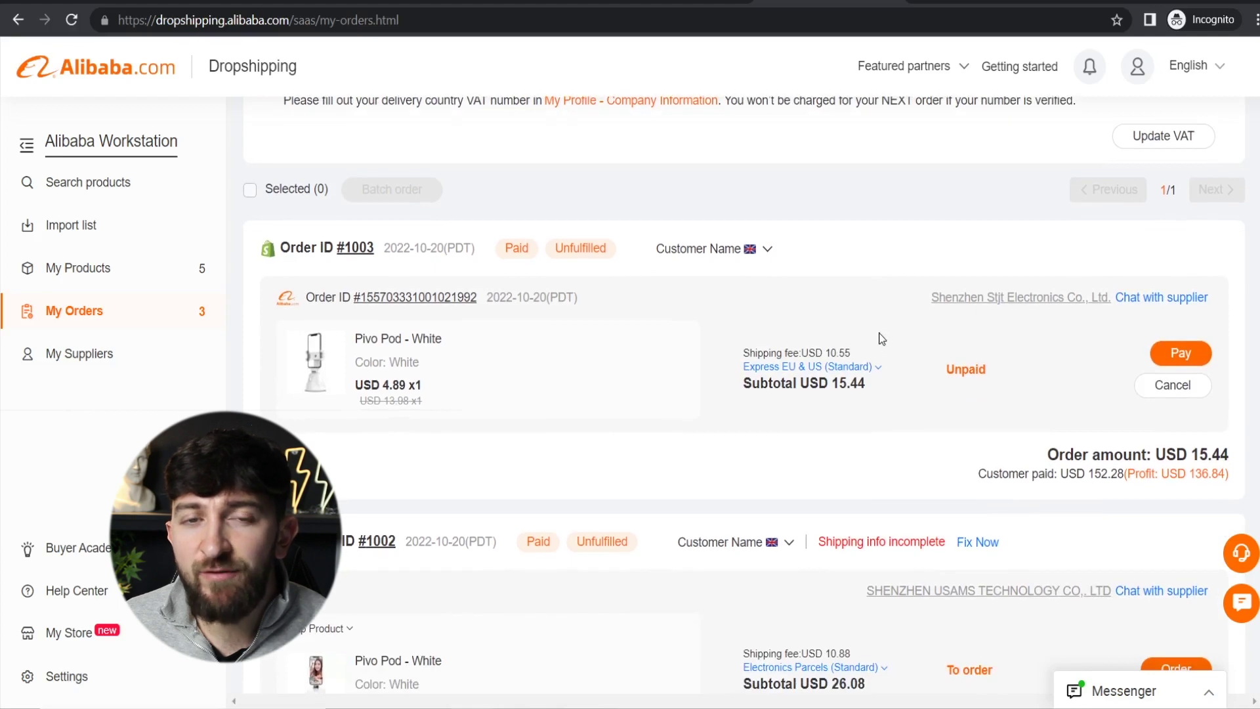
{"action": "scroll", "coordinate": [879, 336], "scroll_direction": "down", "scroll_amount": 1}
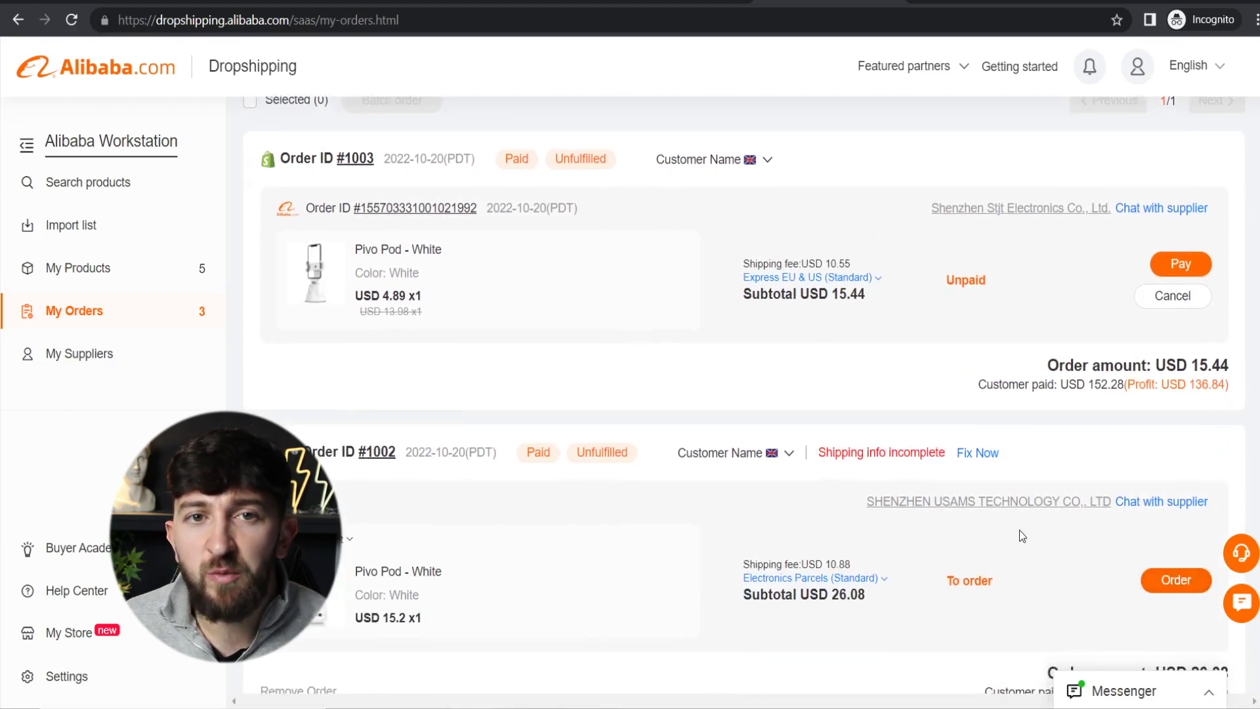
{"action": "scroll", "coordinate": [1019, 529], "scroll_direction": "up", "scroll_amount": 5}
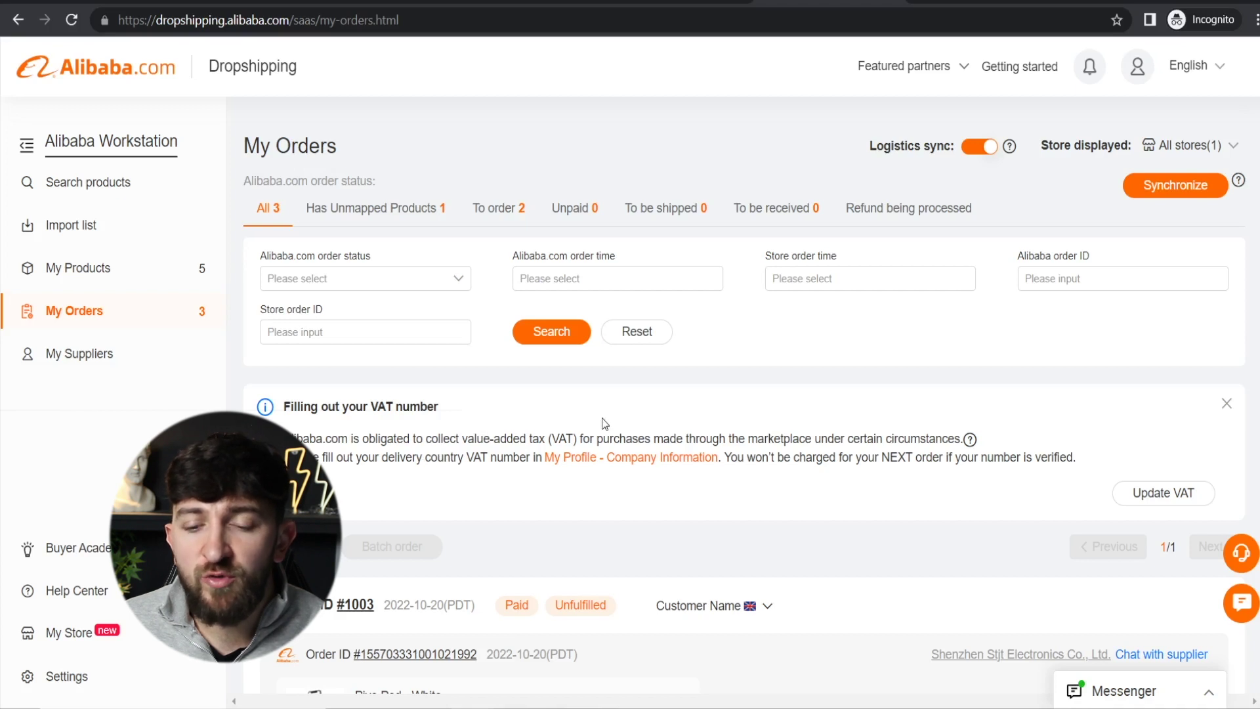
{"action": "left_click", "coordinate": [1170, 190]}
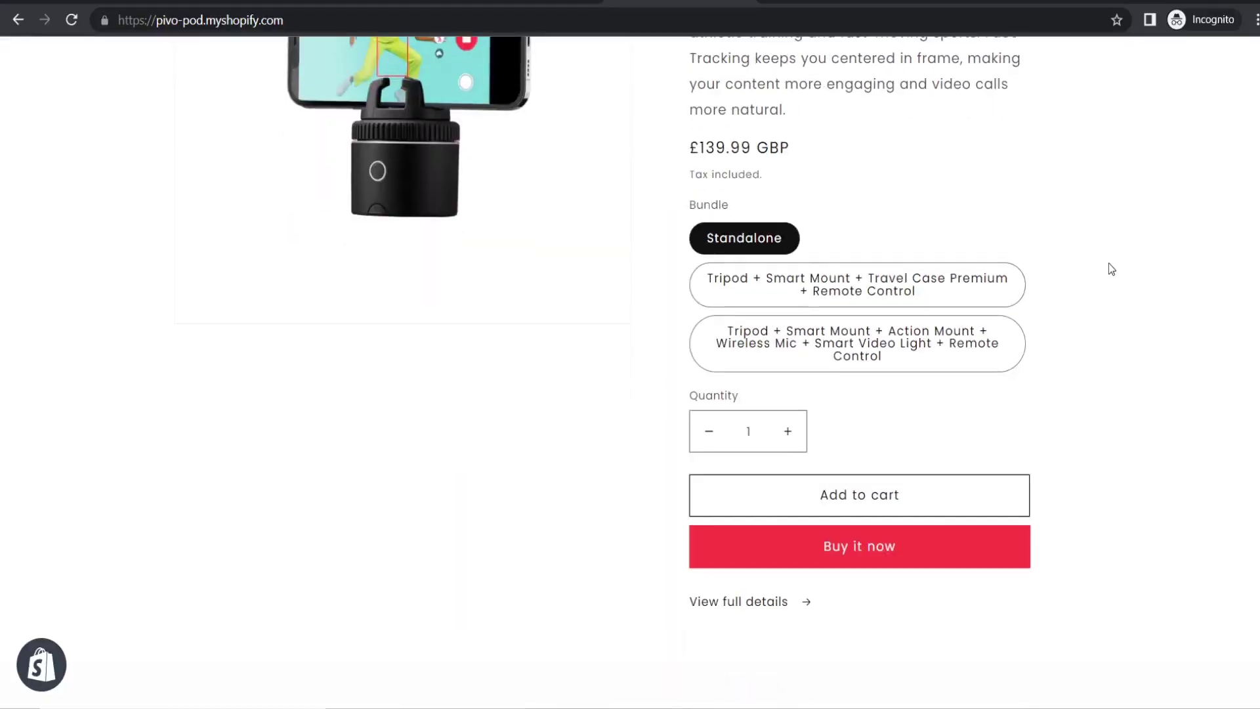
{"action": "scroll", "coordinate": [1107, 265], "scroll_direction": "down", "scroll_amount": 8}
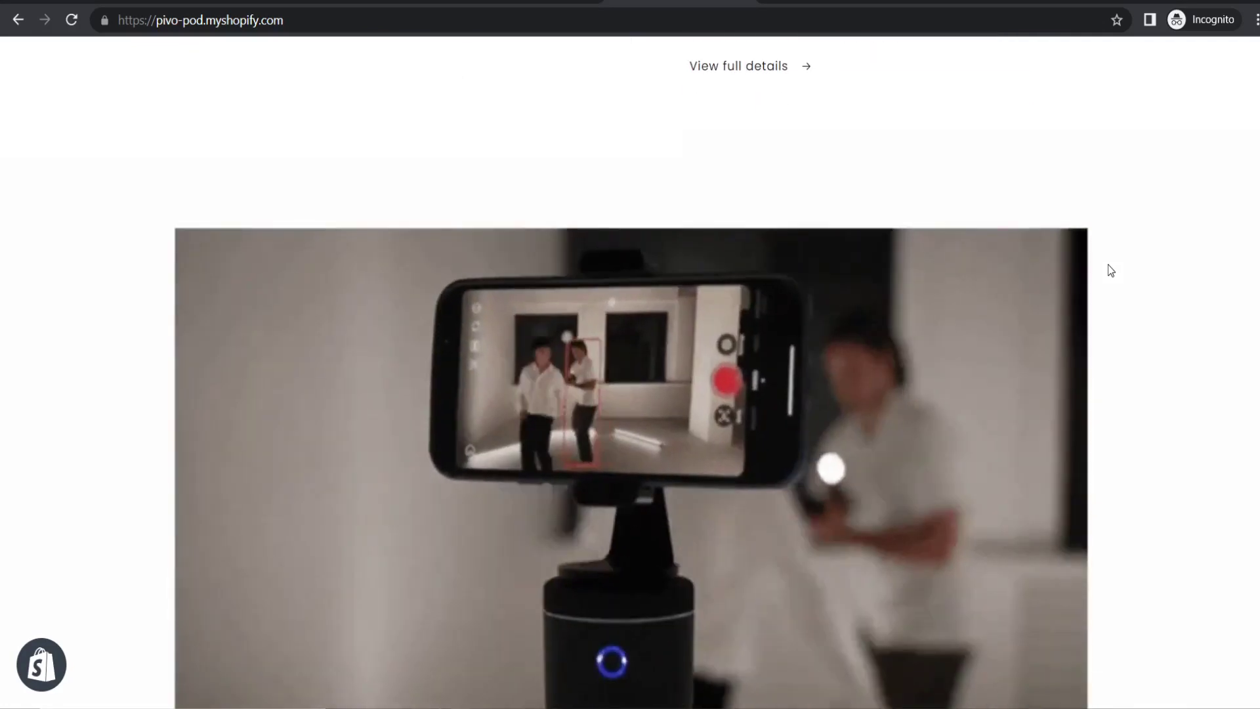
{"action": "scroll", "coordinate": [1108, 267], "scroll_direction": "down", "scroll_amount": 15}
{"action": "scroll", "coordinate": [1108, 269], "scroll_direction": "down", "scroll_amount": 16}
{"action": "scroll", "coordinate": [1105, 265], "scroll_direction": "down", "scroll_amount": 15}
{"action": "scroll", "coordinate": [1107, 270], "scroll_direction": "down", "scroll_amount": 15}
{"action": "scroll", "coordinate": [1107, 270], "scroll_direction": "down", "scroll_amount": 15}
{"action": "scroll", "coordinate": [1105, 266], "scroll_direction": "down", "scroll_amount": 10}
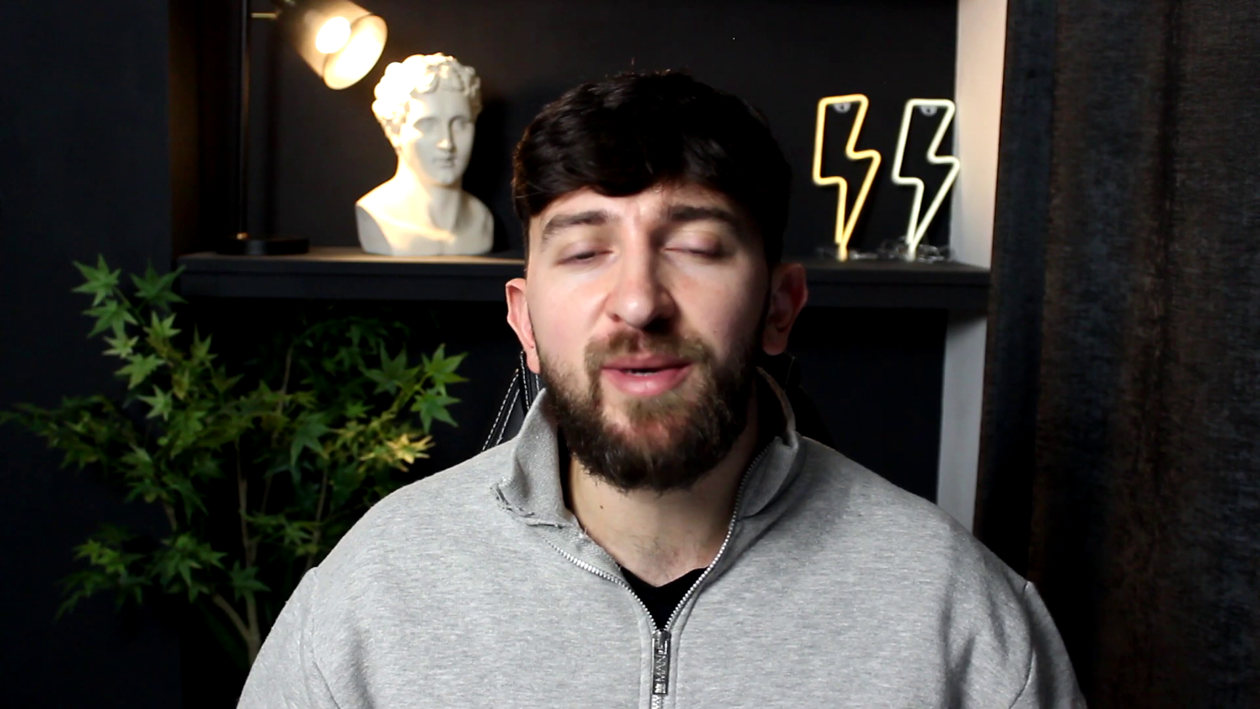